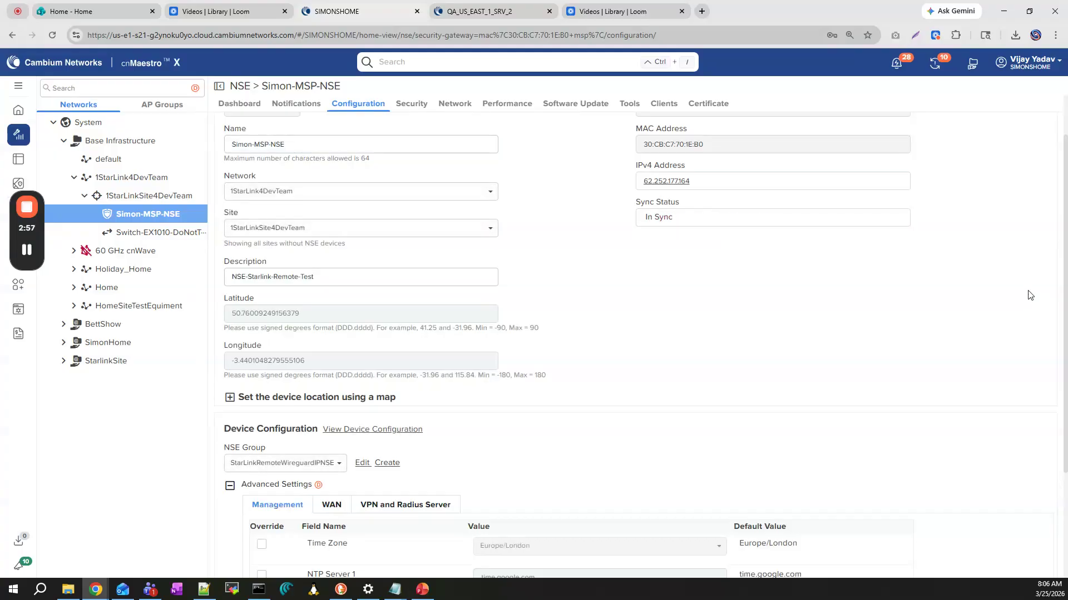
Open the device's NSE group for editing and check the WireGuard client pool in its VPN settings
{"action": "left_click", "coordinate": [367, 465]}
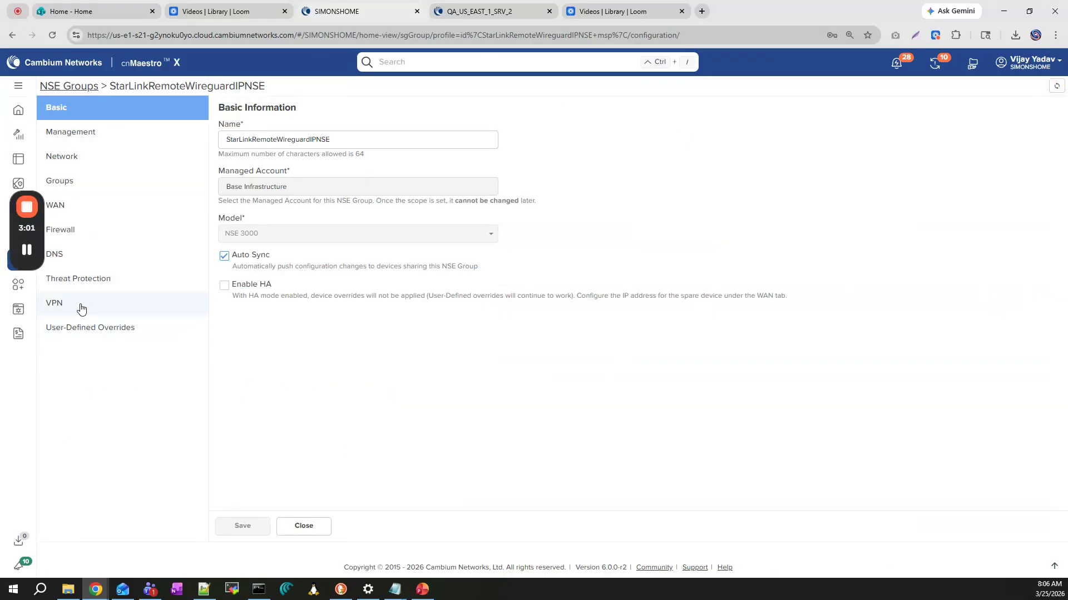
{"action": "left_click", "coordinate": [107, 313]}
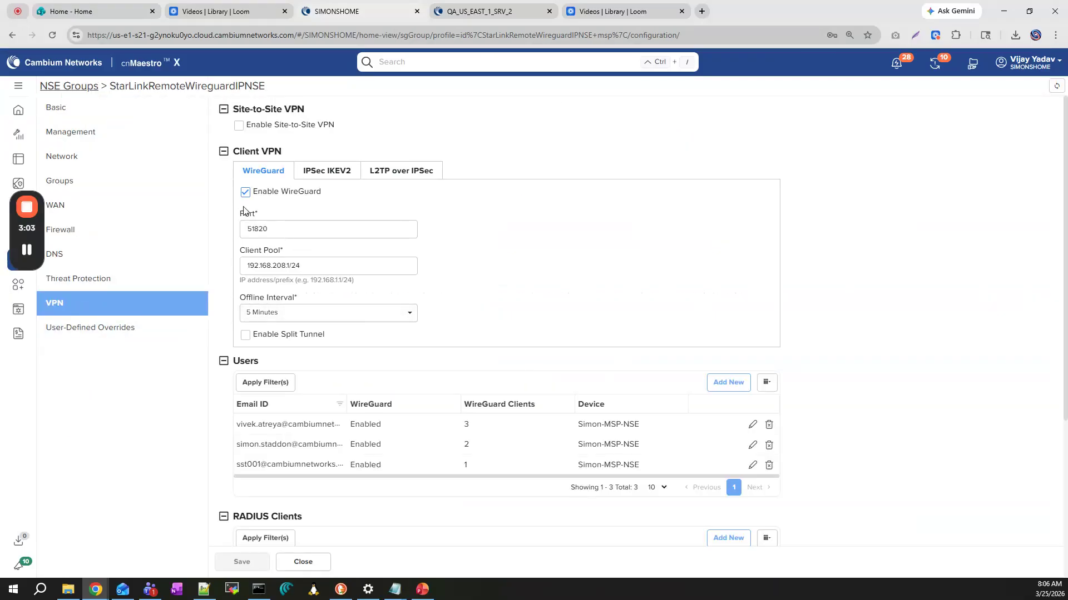
{"action": "left_click_drag", "start_coordinate": [248, 266], "coordinate": [291, 262]}
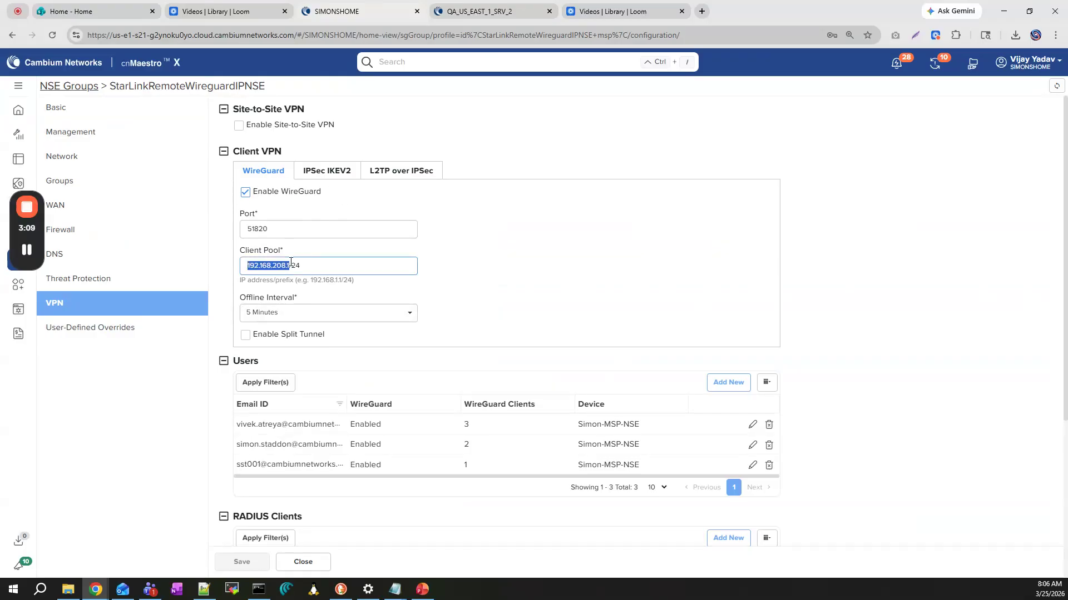
{"action": "left_click_drag", "start_coordinate": [305, 267], "coordinate": [245, 265]}
Start a new VPN user with an e-mail and account password, enabling WireGuard on the WAN-1 interface
{"action": "left_click", "coordinate": [729, 382]}
{"action": "left_click", "coordinate": [426, 120]}
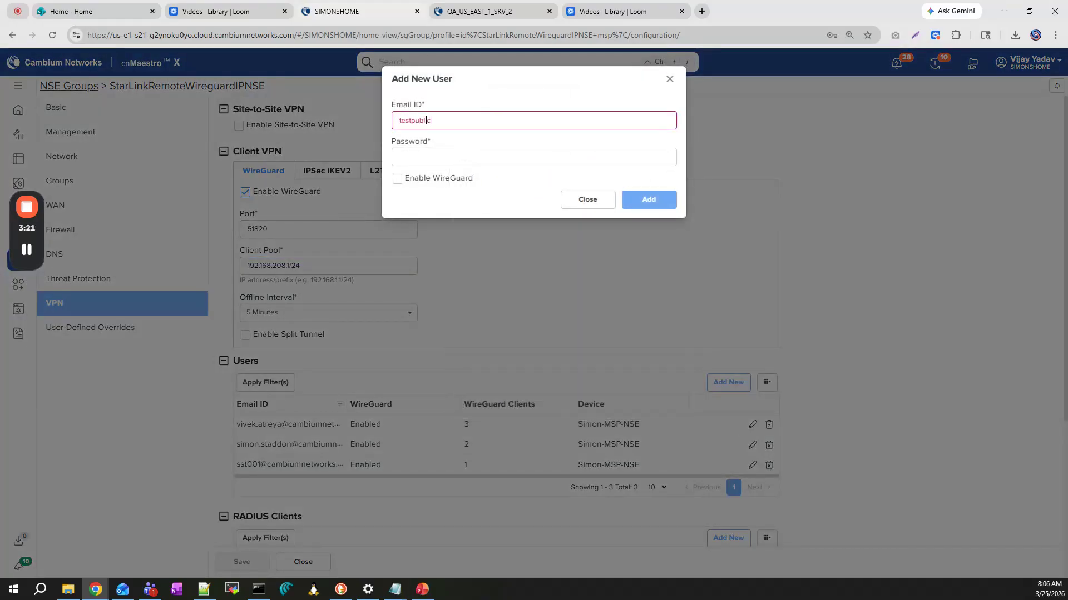
{"action": "key", "text": "Tab"}
{"action": "type", "text": "••••••••"}
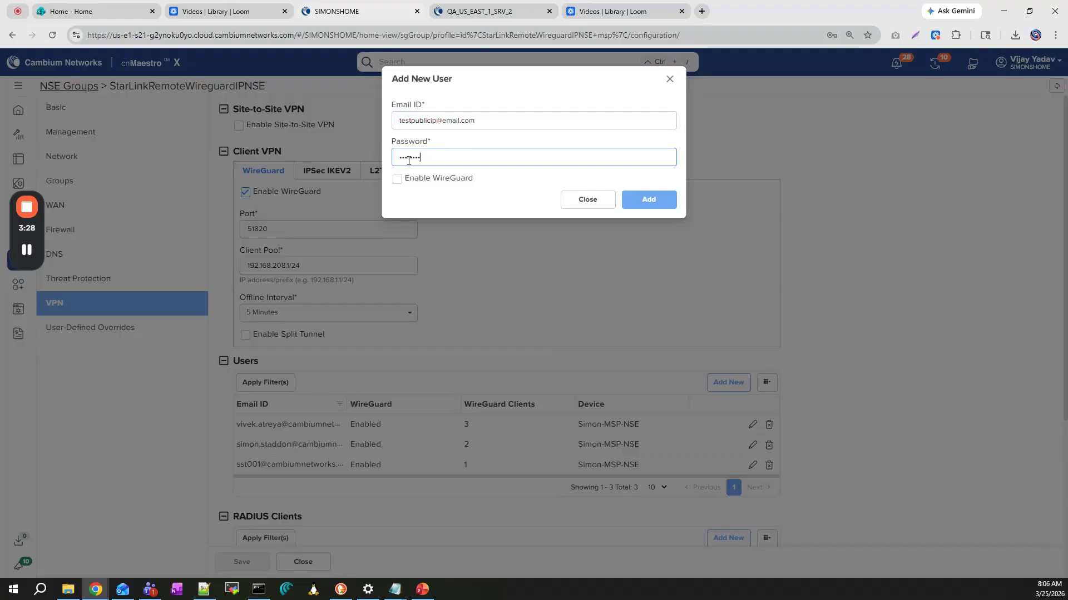
{"action": "left_click", "coordinate": [397, 178]}
{"action": "left_click", "coordinate": [417, 268]}
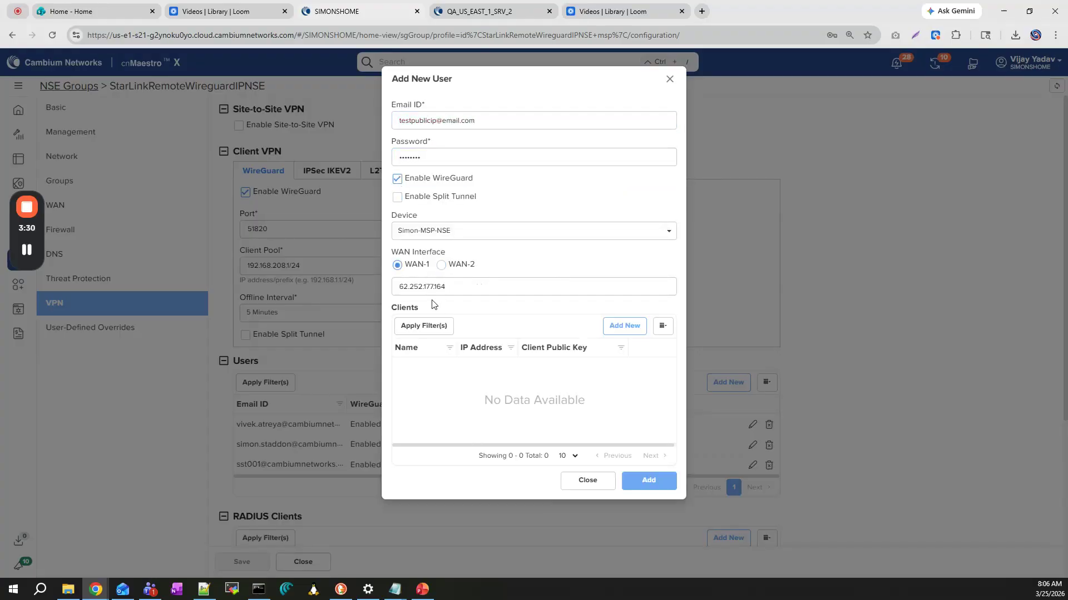
Create a WireGuard client named NSE3000WGspoke with an auto-generated key pair and download its config file
{"action": "left_click", "coordinate": [624, 326]}
{"action": "left_click", "coordinate": [562, 152]}
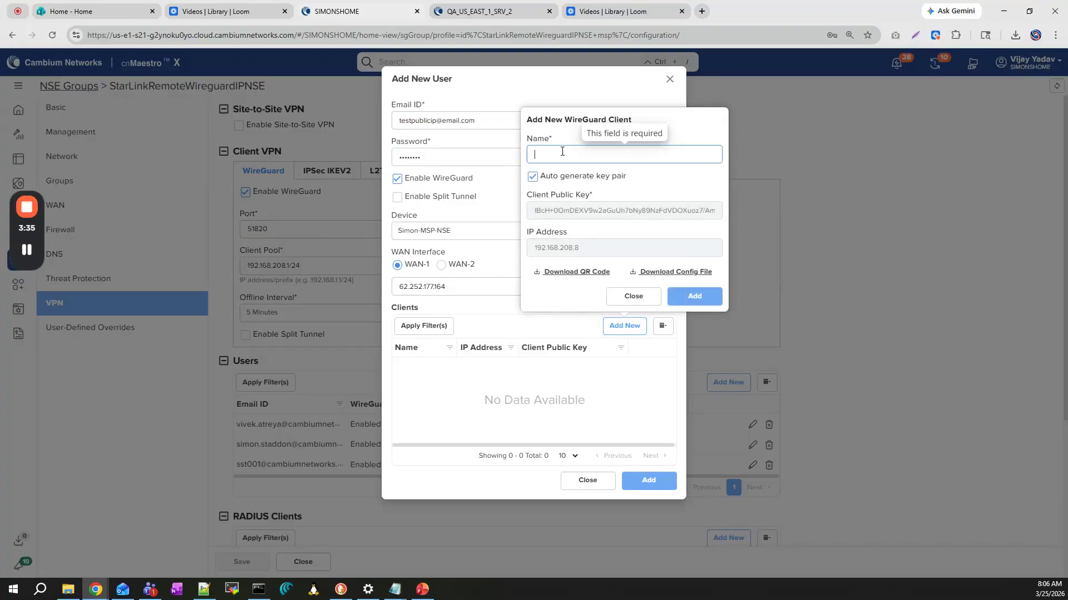
{"action": "type", "text": "NSE3000WGspoke"}
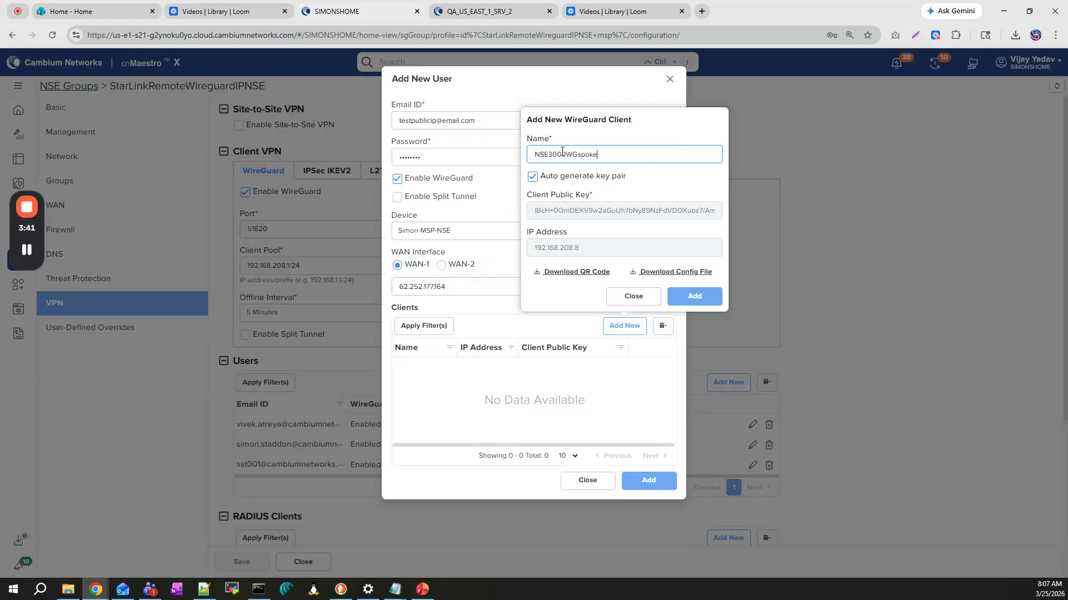
{"action": "left_click", "coordinate": [675, 272]}
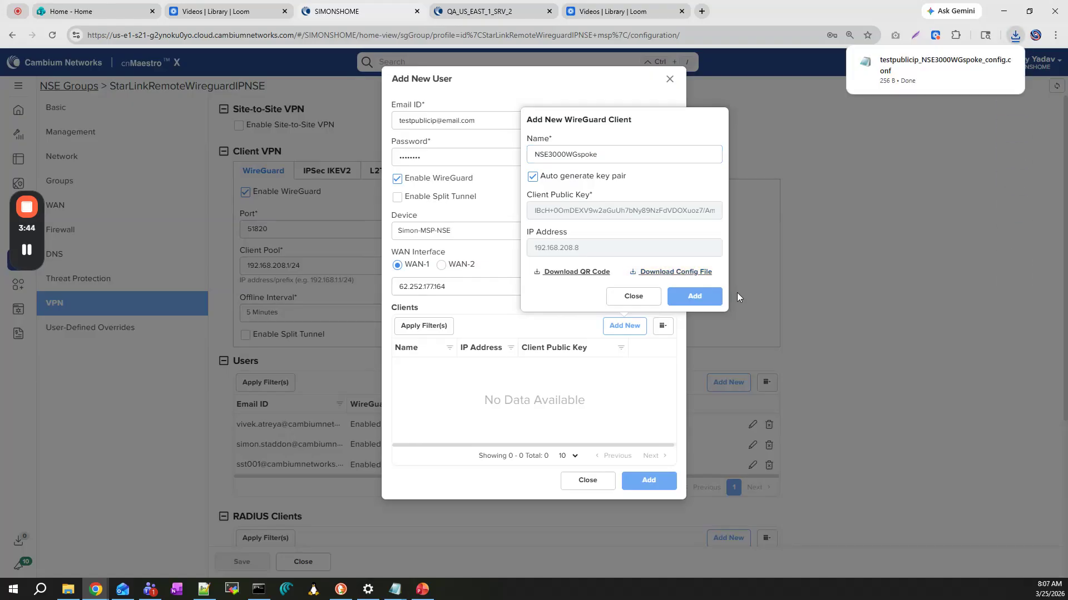
Add the WireGuard client and its new user to the NSE group, and save the group's configuration
{"action": "left_click", "coordinate": [708, 299]}
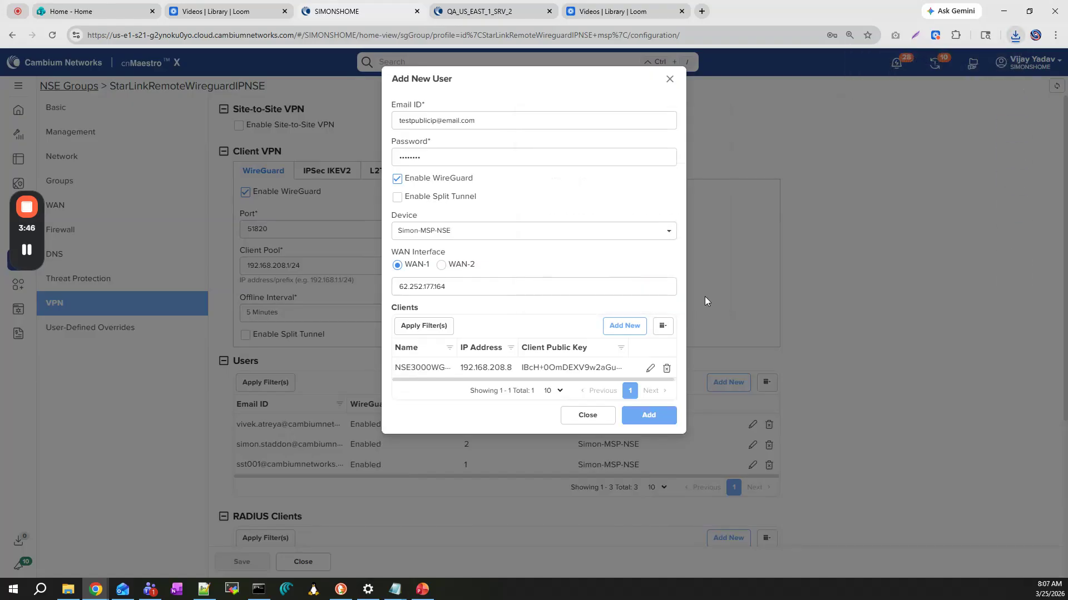
{"action": "left_click", "coordinate": [652, 415]}
{"action": "left_click", "coordinate": [255, 562]}
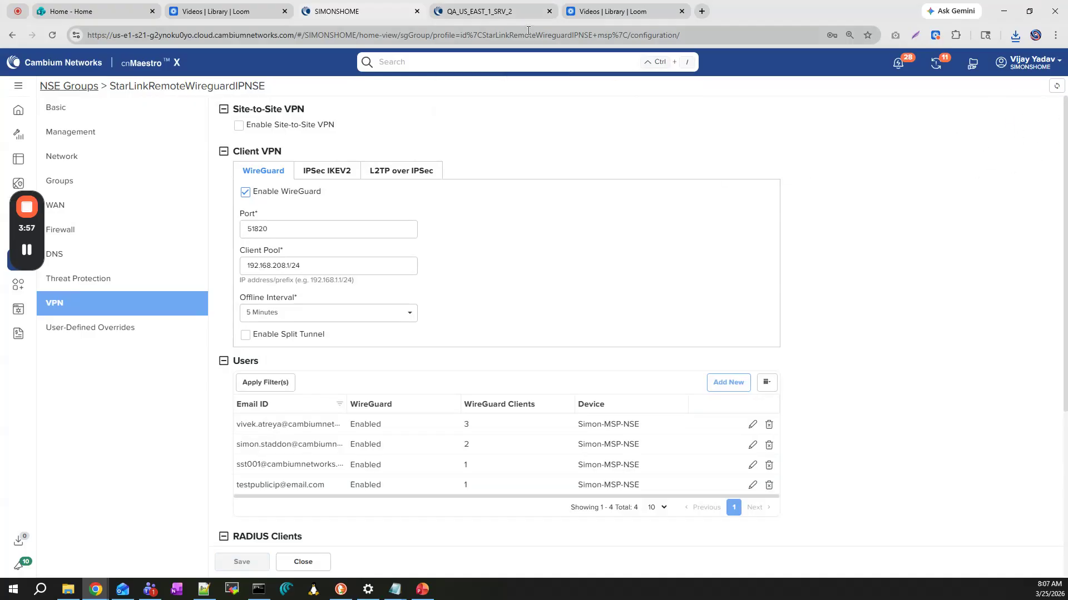
On the QA_US_EAST_1_SRV_2 account, edit the Simon-Starlink device's NSE group and add a Virtual WAN
{"action": "left_click", "coordinate": [495, 11]}
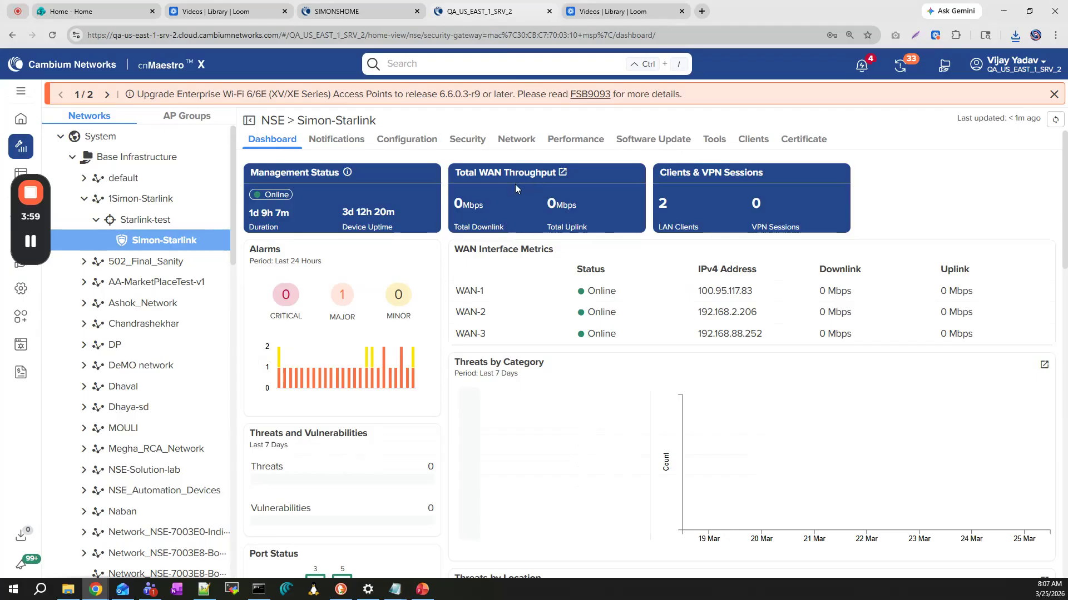
{"action": "left_click", "coordinate": [405, 143]}
{"action": "left_click", "coordinate": [344, 449]}
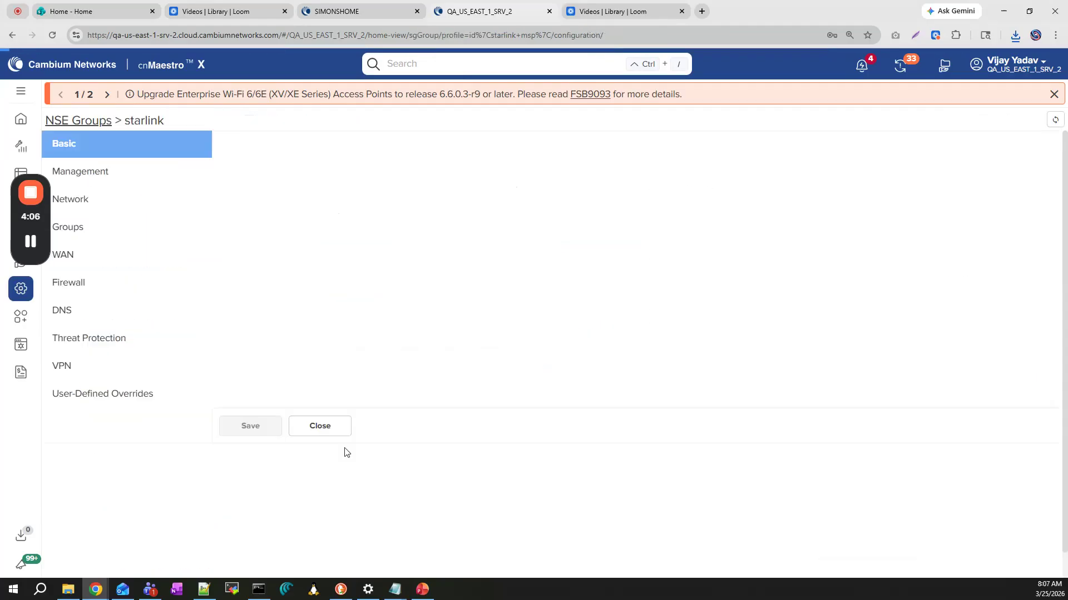
{"action": "left_click", "coordinate": [85, 261]}
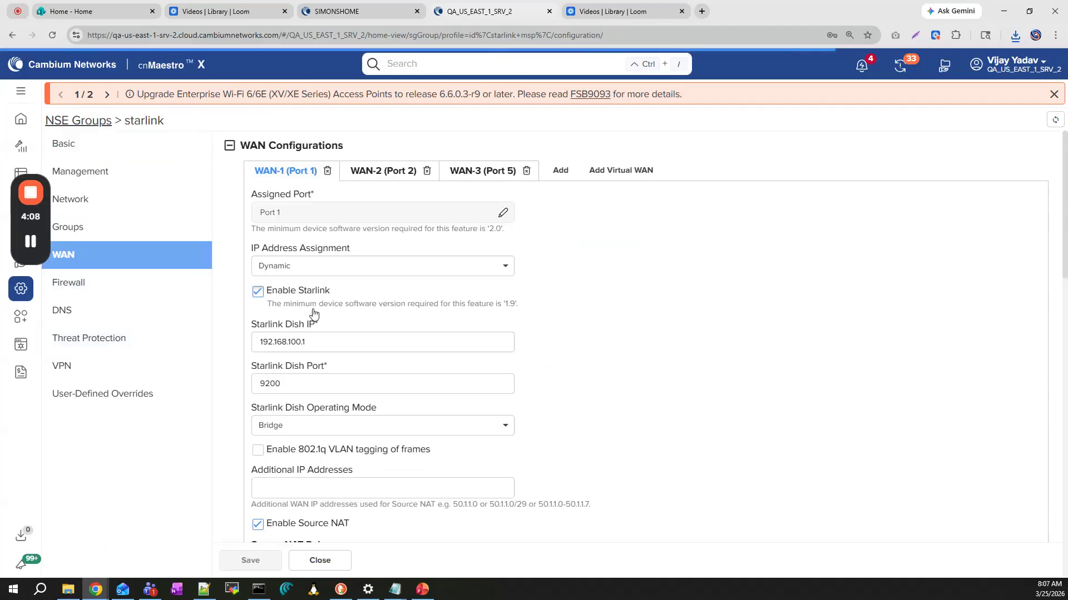
{"action": "left_click", "coordinate": [616, 175]}
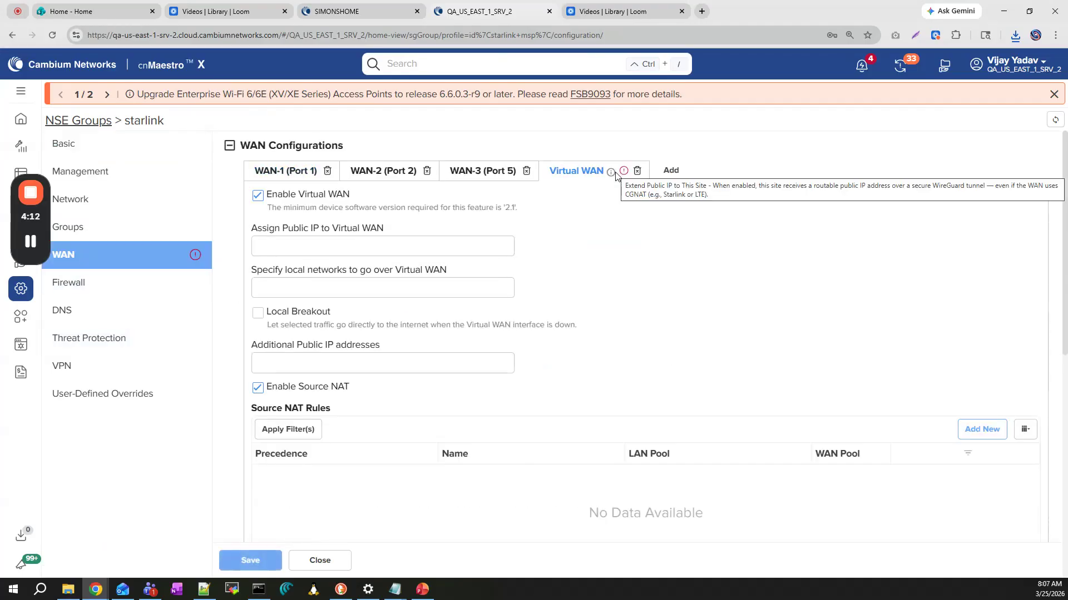
Open the downloaded testpublicip_NSE3000WGspoke_config.conf file in Notepad and widen its window so each entry fits on one line
{"action": "scroll", "coordinate": [603, 298], "scroll_direction": "down", "scroll_amount": 8}
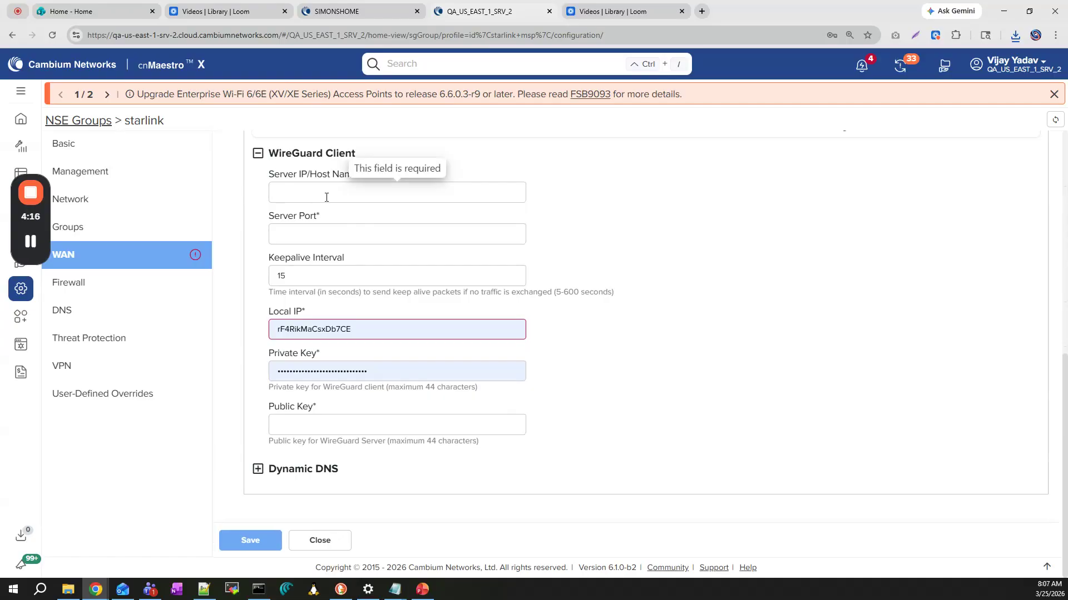
{"action": "left_click", "coordinate": [1015, 35]}
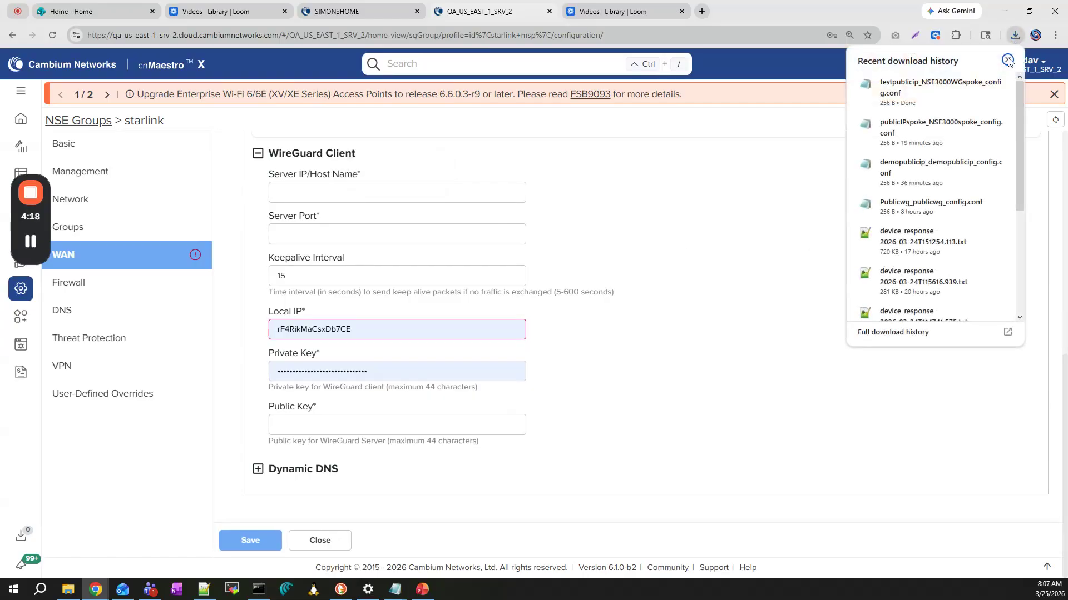
{"action": "left_click", "coordinate": [951, 85]}
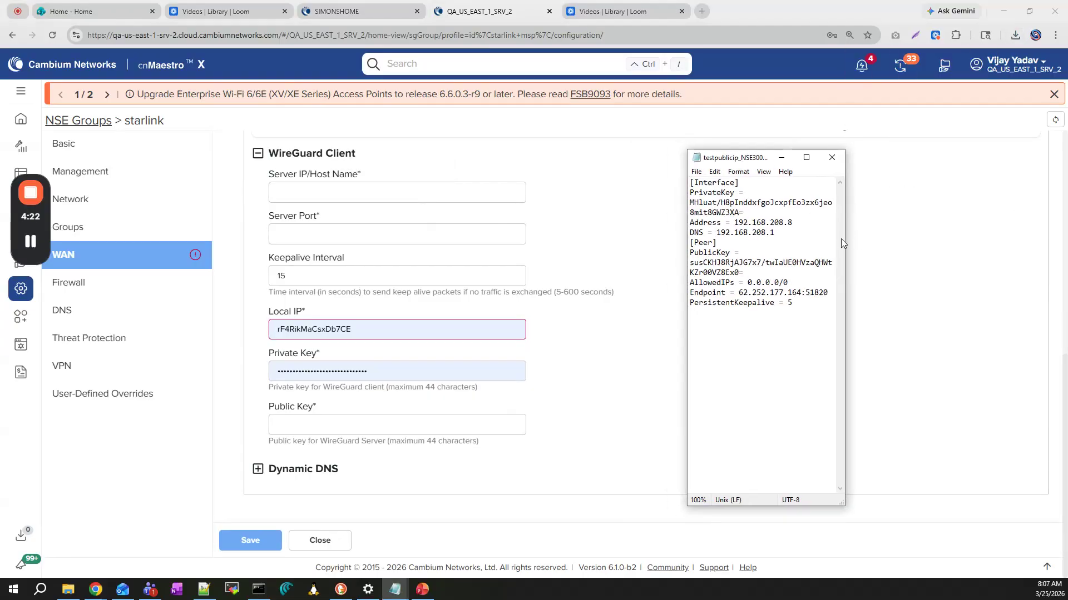
{"action": "left_click_drag", "start_coordinate": [848, 240], "coordinate": [1014, 237]}
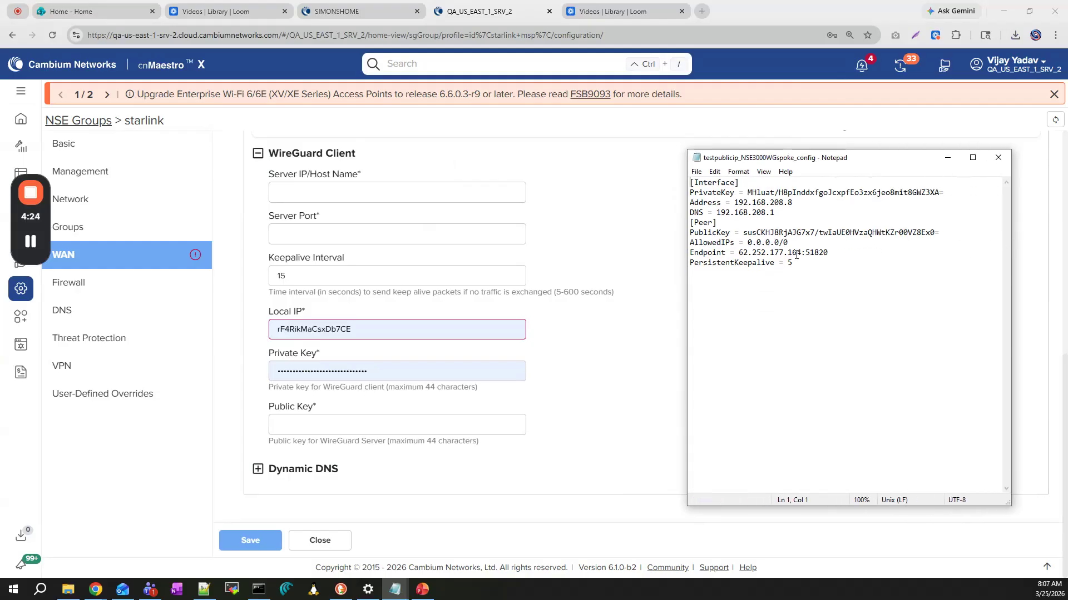
{"action": "left_click_drag", "start_coordinate": [802, 253], "coordinate": [743, 251]}
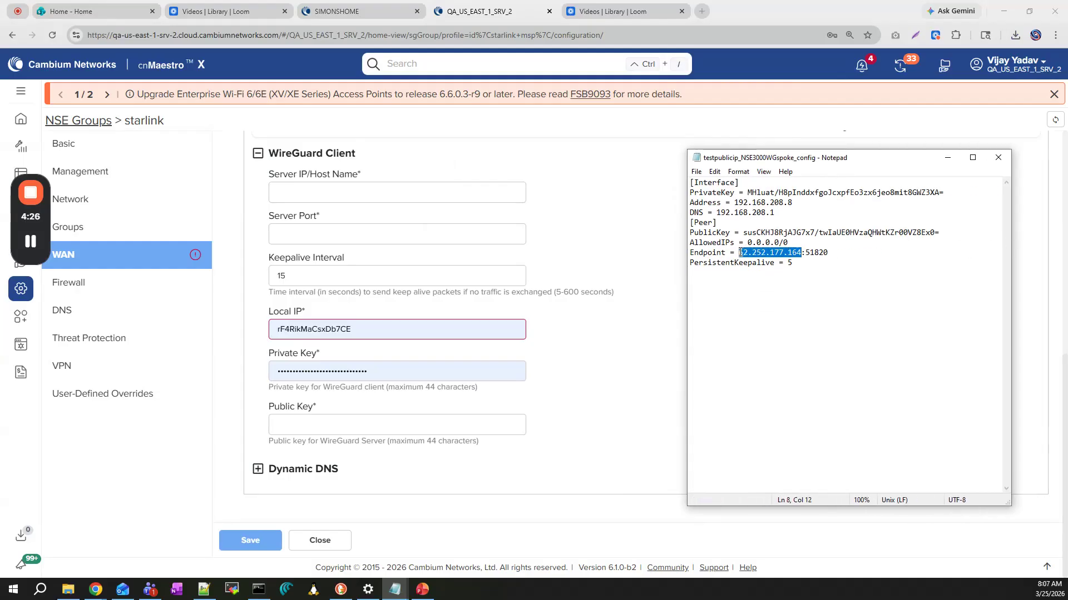
{"action": "left_click", "coordinate": [305, 189]}
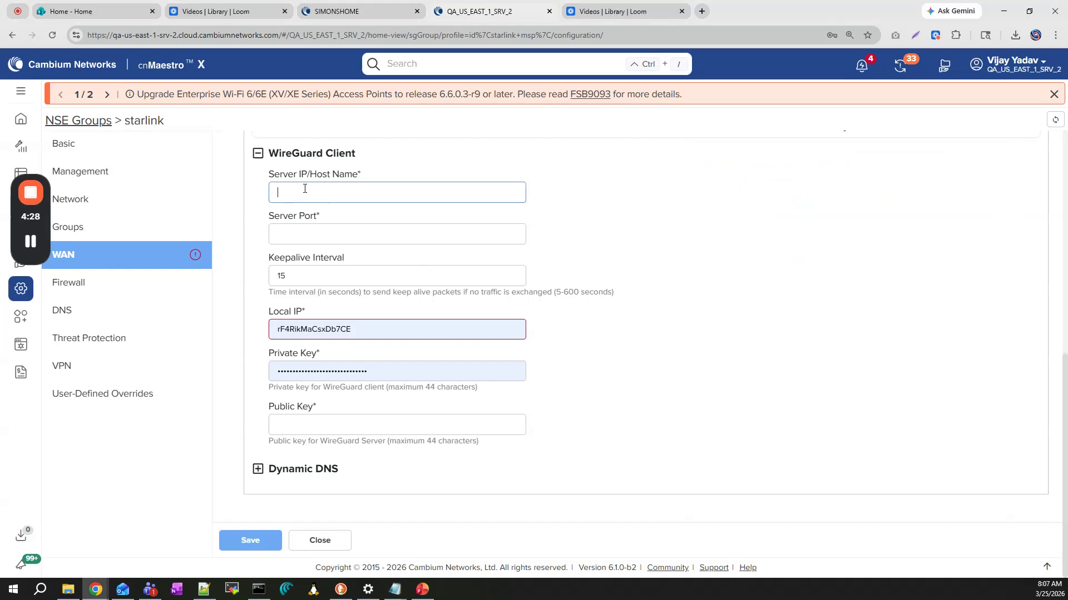
{"action": "type", "text": "62.252.177.164"}
{"action": "left_click", "coordinate": [301, 240]}
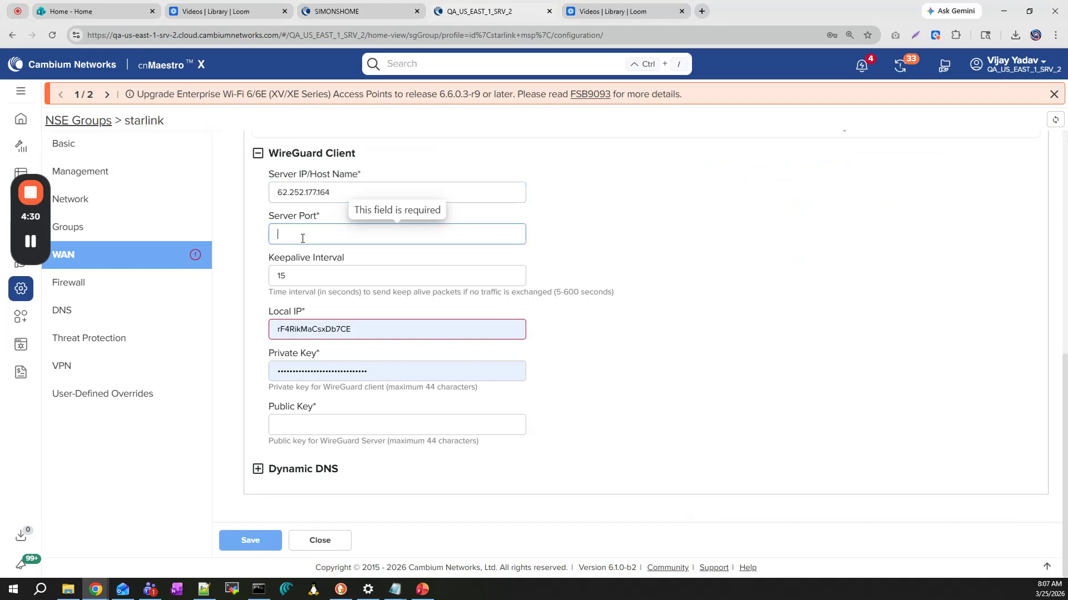
{"action": "type", "text": "518"}
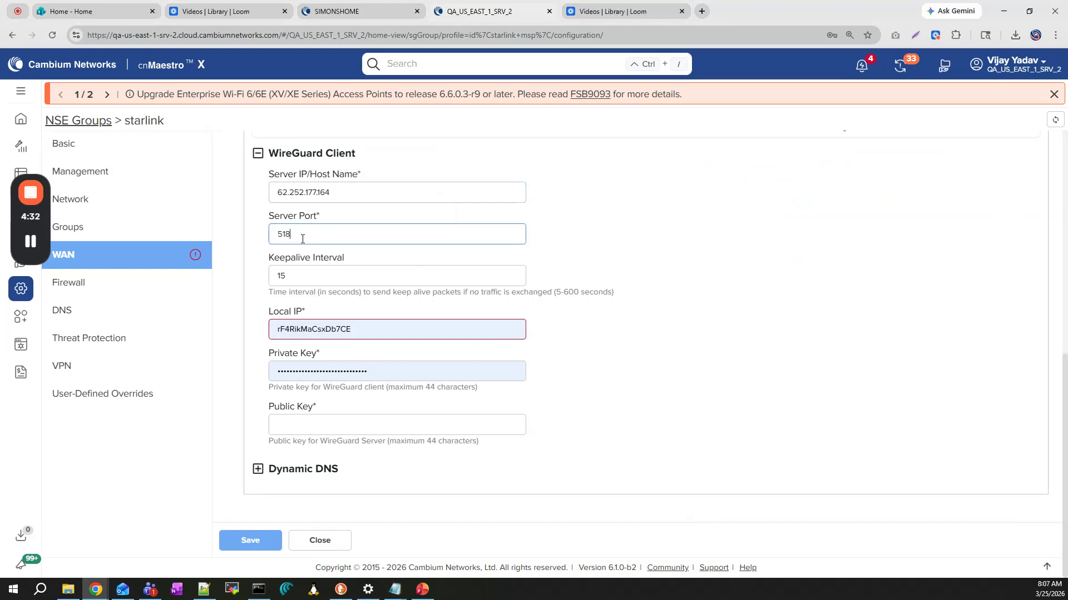
{"action": "type", "text": "20"}
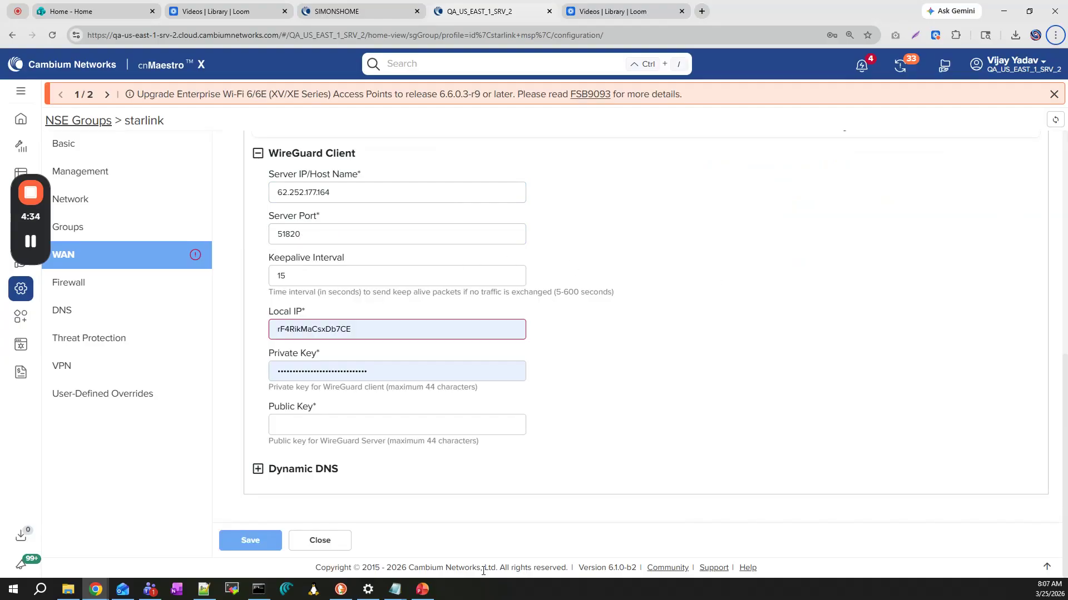
Replace the WireGuard client's local IP with the address 192.168.208.8 copied from the config file
{"action": "left_click", "coordinate": [398, 594]}
{"action": "left_click", "coordinate": [529, 554]}
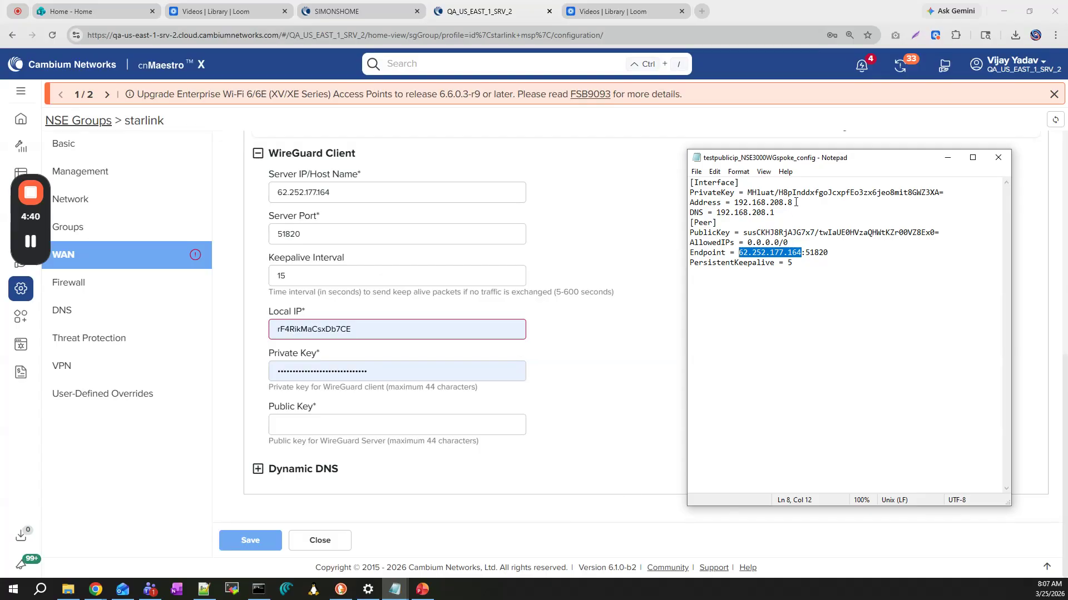
{"action": "left_click_drag", "start_coordinate": [796, 205], "coordinate": [731, 203]}
{"action": "key", "text": "ctrl+c"}
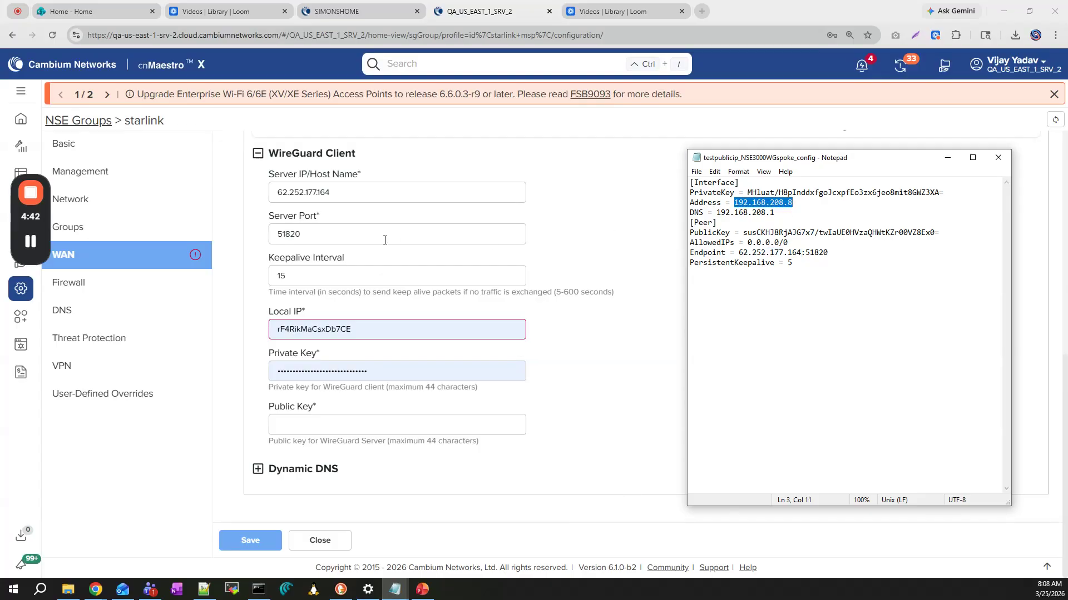
{"action": "left_click", "coordinate": [313, 332]}
{"action": "key", "text": "ctrl+a"}
{"action": "key", "text": "ctrl+v"}
Replace the WireGuard client's private key with the one copied from the config file
{"action": "key", "text": "alt+Tab"}
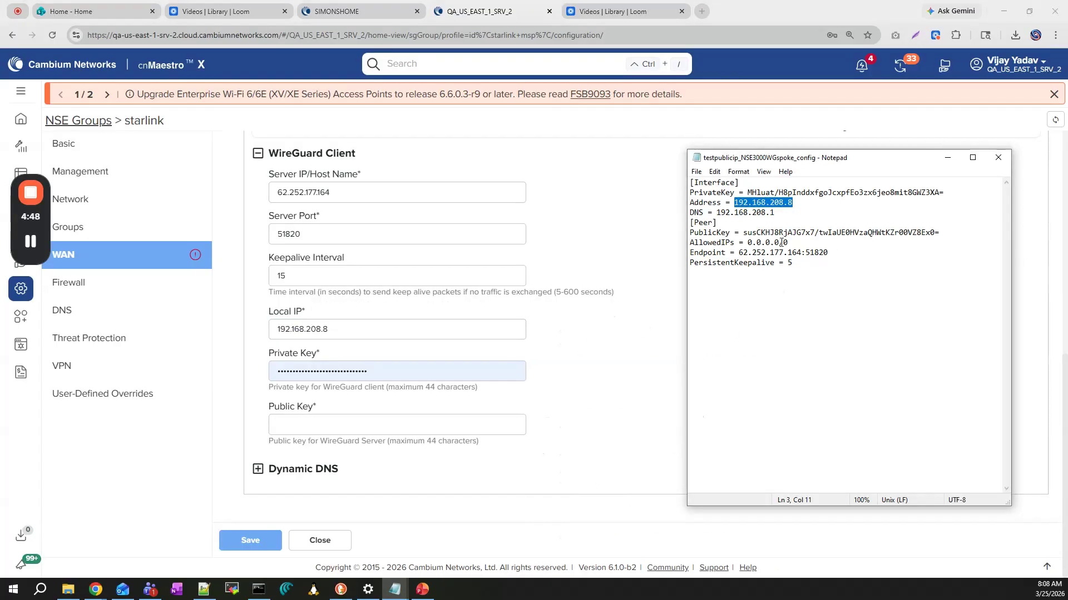
{"action": "left_click_drag", "start_coordinate": [746, 192], "coordinate": [986, 192]}
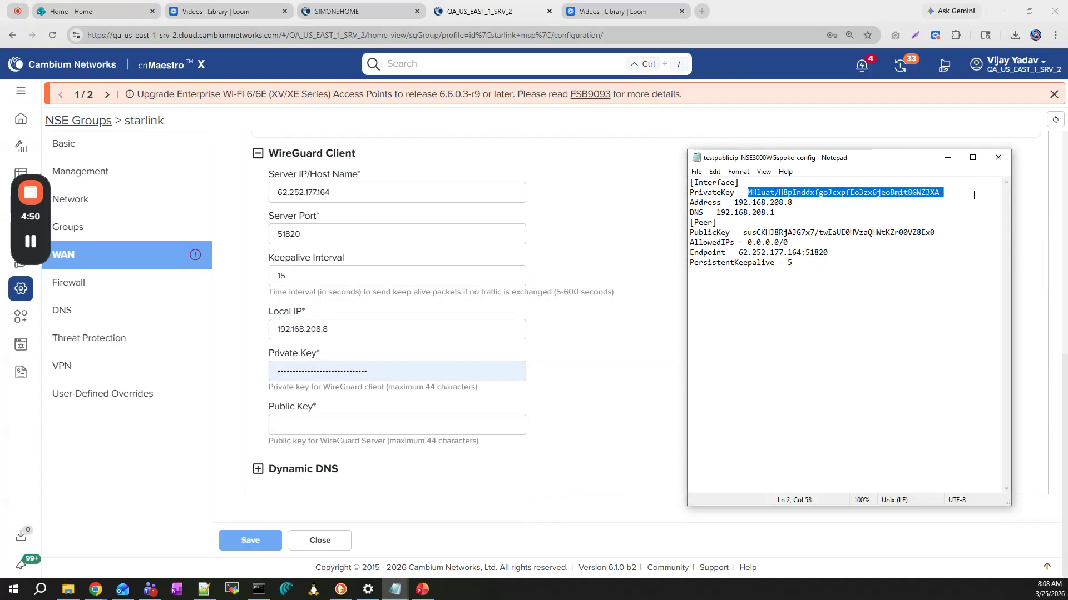
{"action": "left_click", "coordinate": [388, 371]}
{"action": "key", "text": "ctrl+a"}
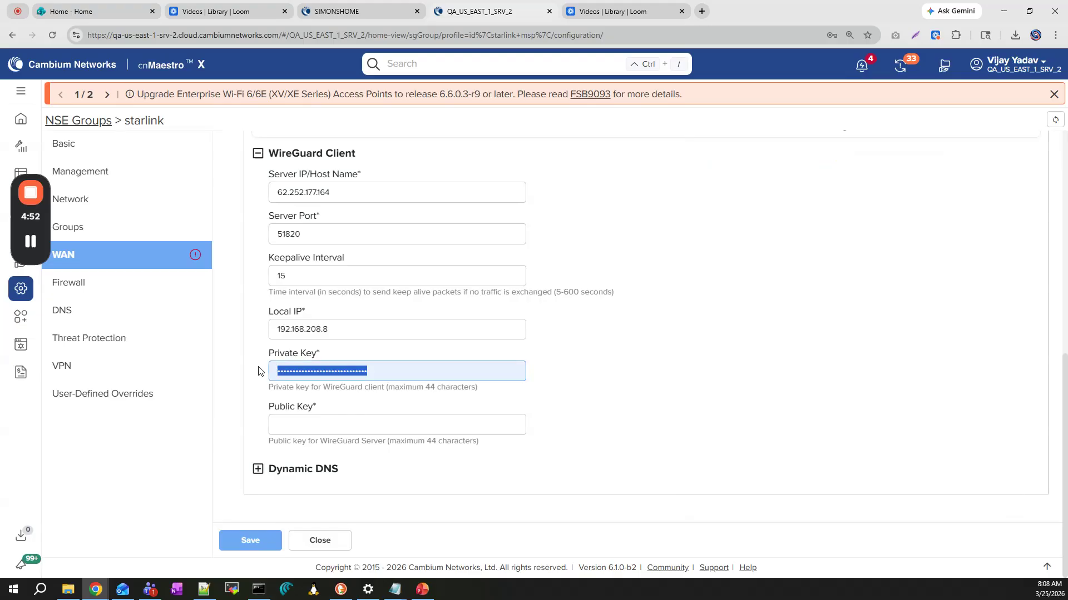
{"action": "key", "text": "ctrl+v"}
Copy the peer's public key from the config file into the WireGuard client's public key field
{"action": "key", "text": "alt"}
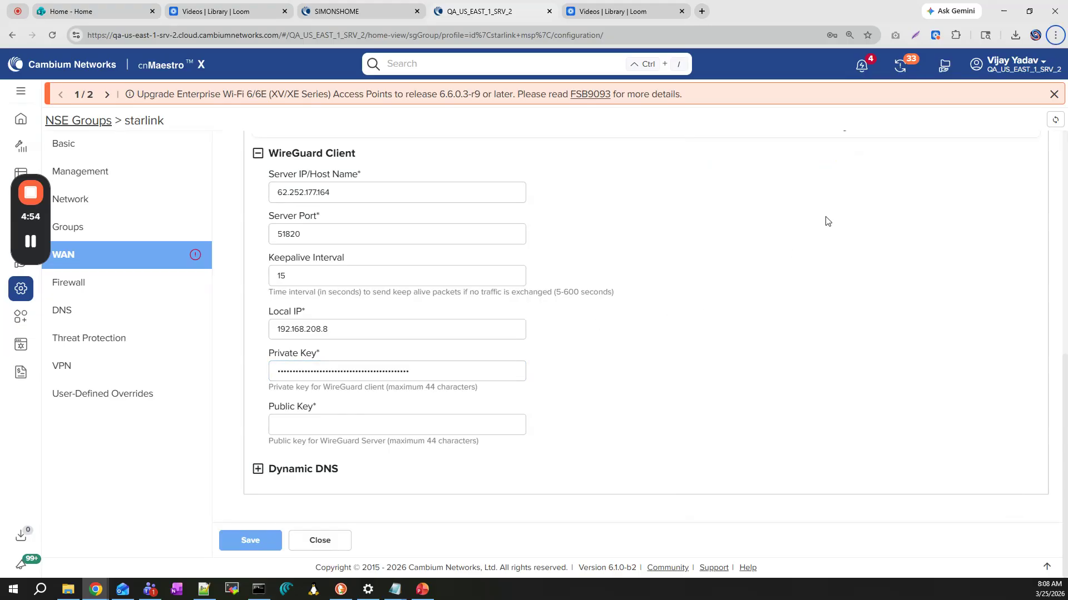
{"action": "left_click", "coordinate": [395, 589]}
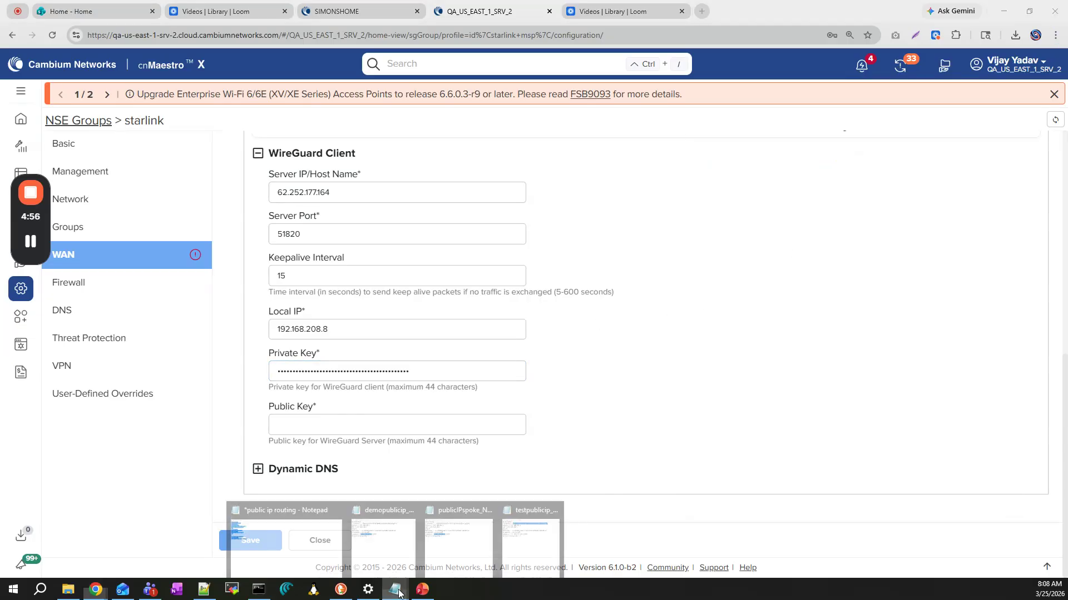
{"action": "left_click", "coordinate": [529, 542]}
{"action": "left_click_drag", "start_coordinate": [744, 232], "coordinate": [947, 234]}
{"action": "key", "text": "ctrl+c"}
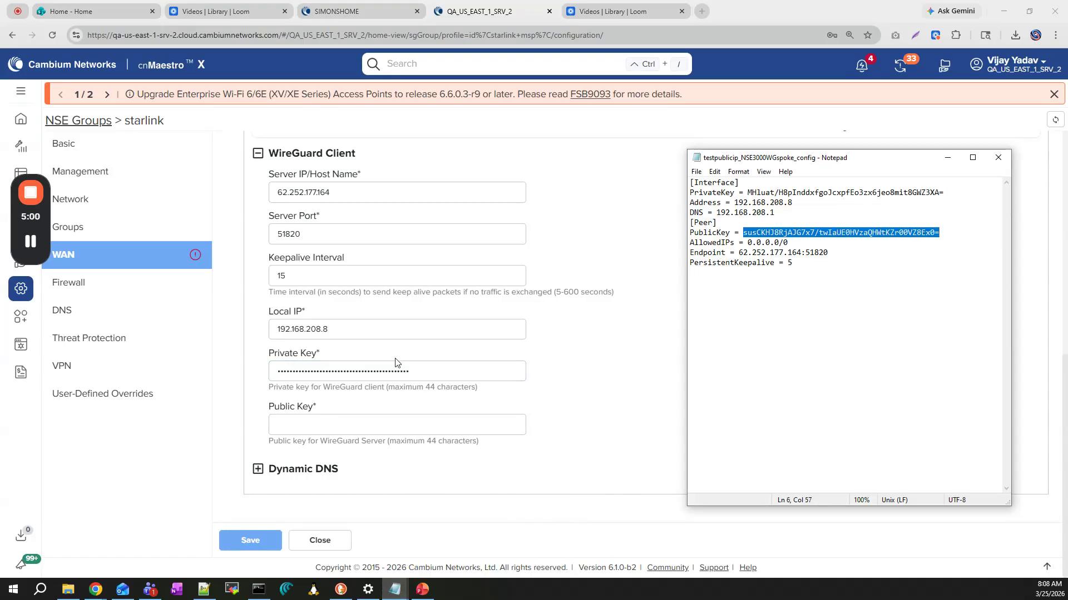
{"action": "left_click", "coordinate": [333, 430]}
{"action": "key", "text": "ctrl+v"}
Assign the public IP 62.252.177.165 to the Virtual WAN, adapting the endpoint address copied from the config file
{"action": "scroll", "coordinate": [353, 407], "scroll_direction": "up", "scroll_amount": 5}
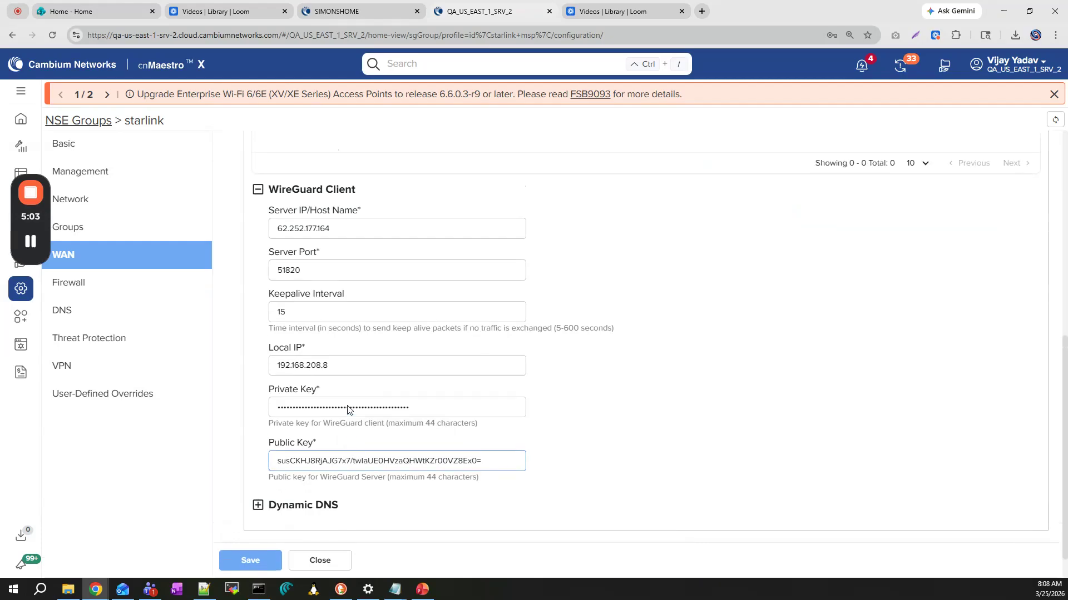
{"action": "scroll", "coordinate": [353, 407], "scroll_direction": "up", "scroll_amount": 3}
{"action": "left_click", "coordinate": [311, 244]}
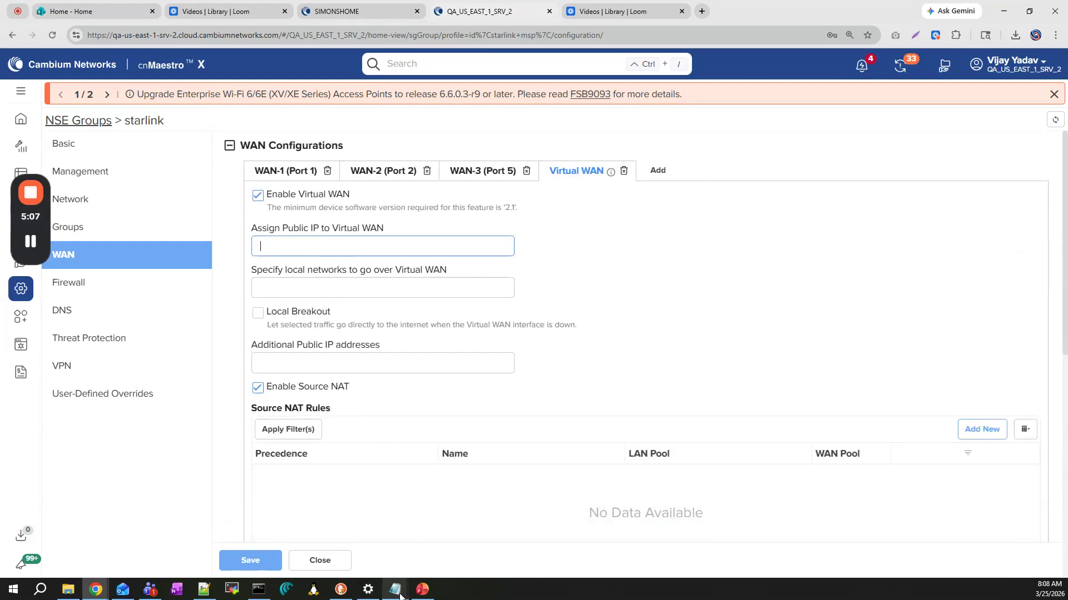
{"action": "mouse_move", "coordinate": [400, 593]}
{"action": "left_click", "coordinate": [540, 550]}
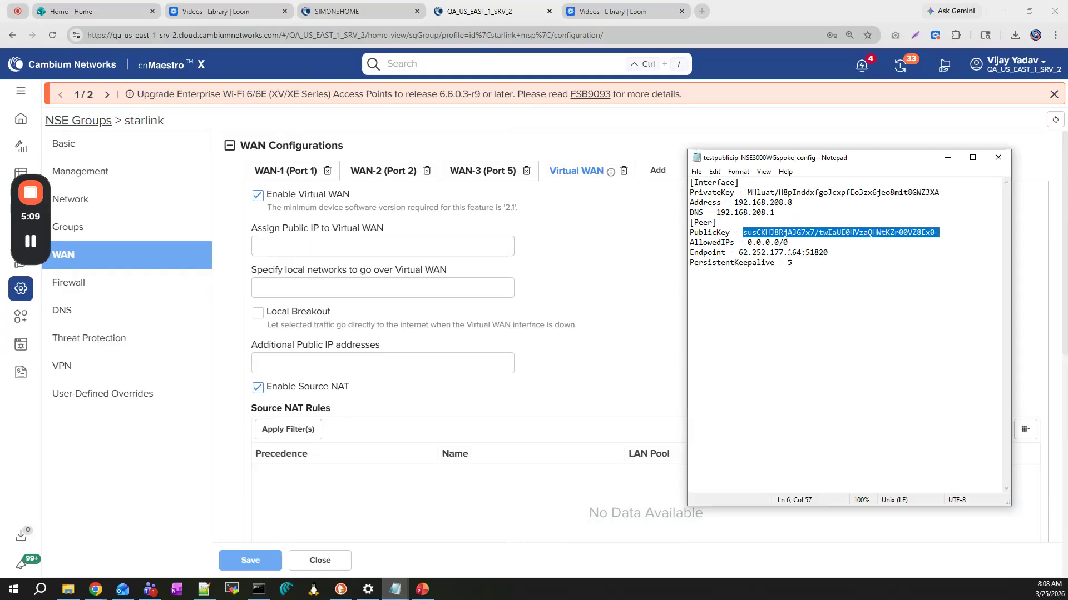
{"action": "left_click_drag", "start_coordinate": [800, 255], "coordinate": [743, 254]}
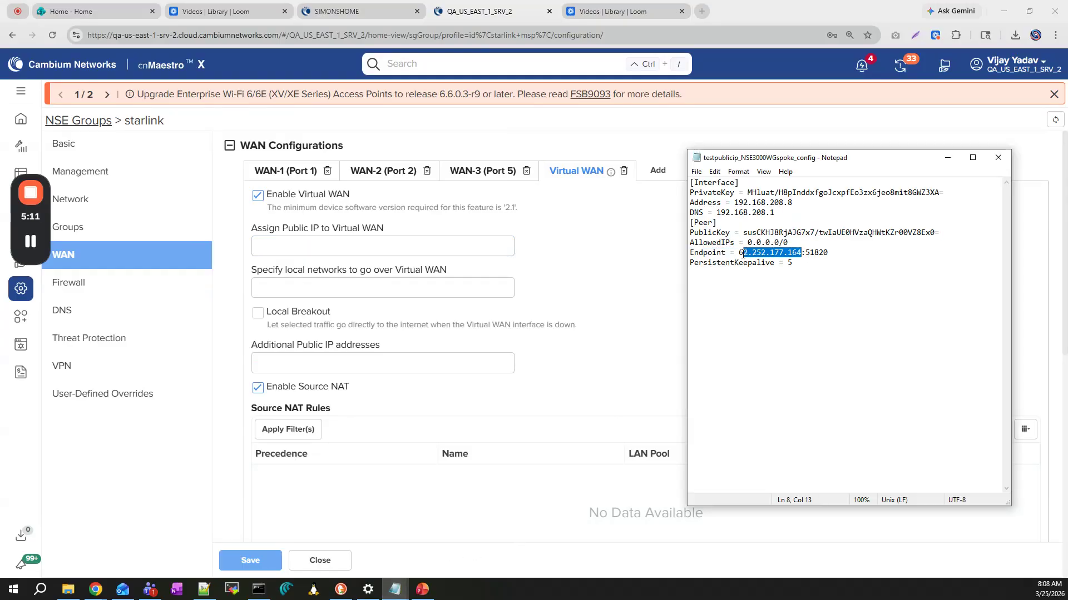
{"action": "left_click", "coordinate": [310, 252]}
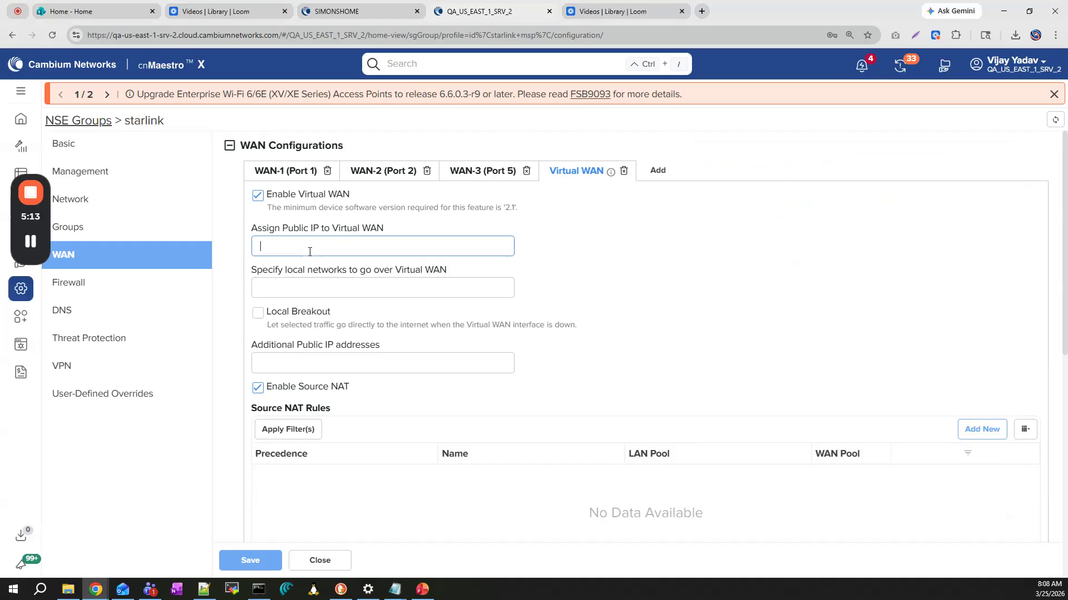
{"action": "type", "text": "62.252.177.164"}
{"action": "type", "text": "5"}
Specify 192.168.200.0/24 as the local network to go over the Virtual WAN and save the WAN configuration
{"action": "left_click", "coordinate": [294, 288]}
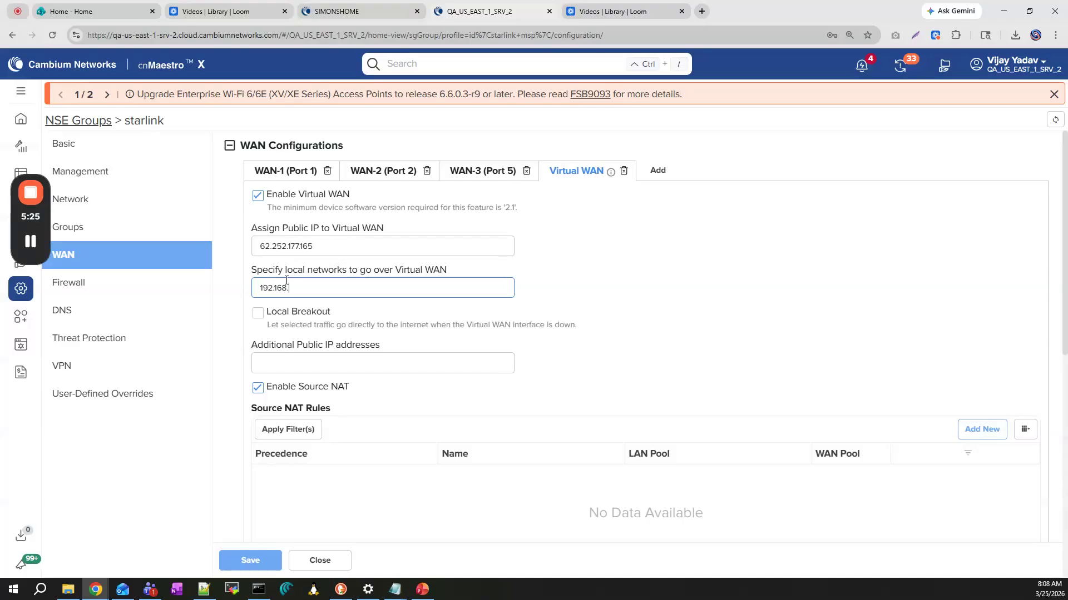
{"action": "type", "text": "00"}
{"action": "left_click", "coordinate": [251, 560]}
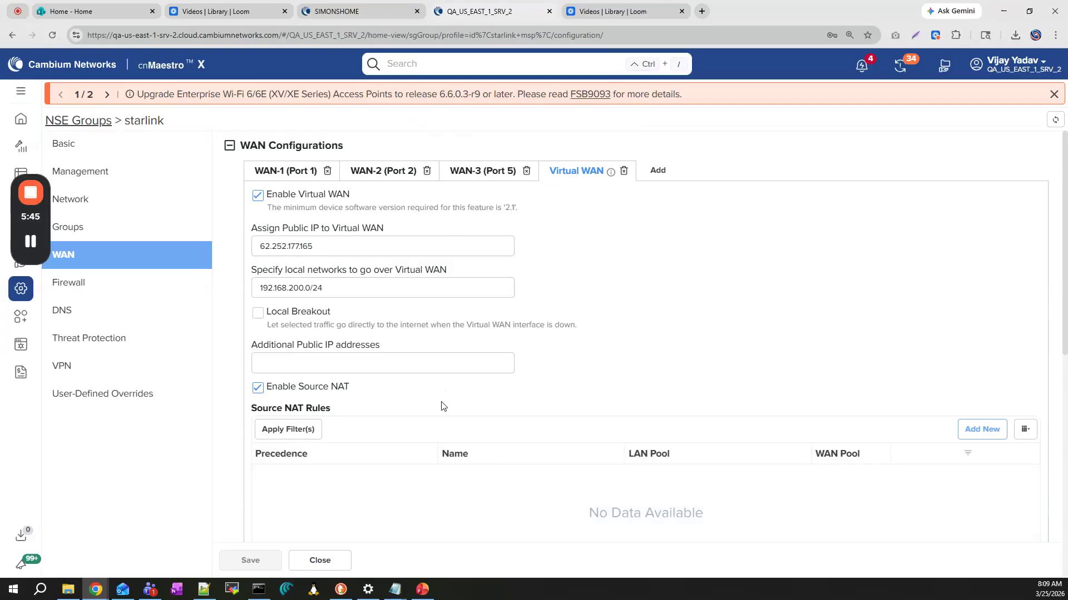
Review the PowerPoint network diagram, then examine the proxy-ARP, source NAT, one-to-one NAT and allowed-subnets commands in the public ip routing notes
{"action": "left_click", "coordinate": [423, 589]}
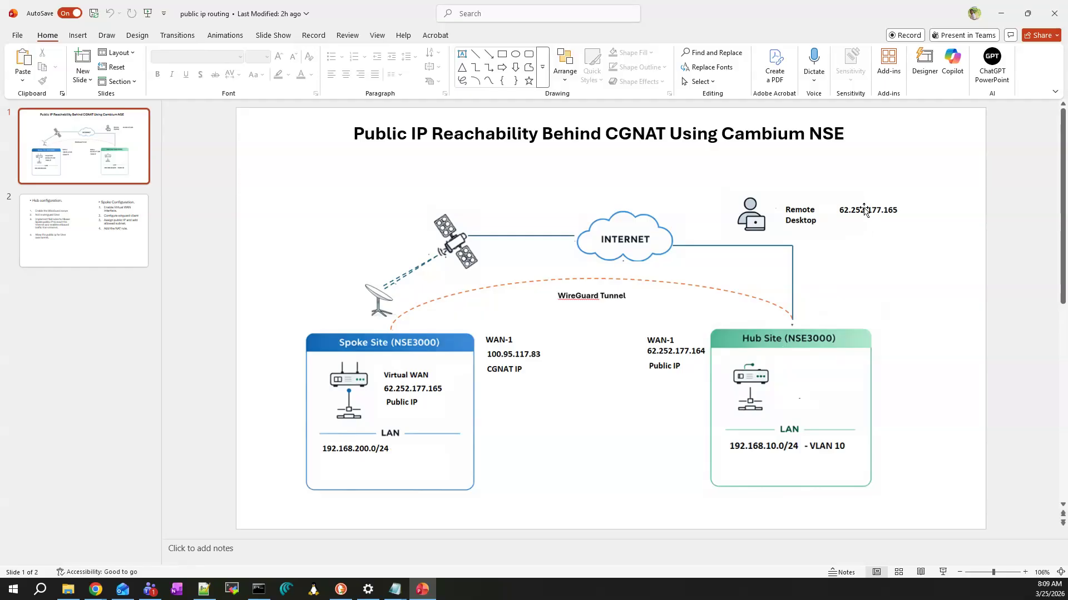
{"action": "left_click", "coordinate": [398, 594]}
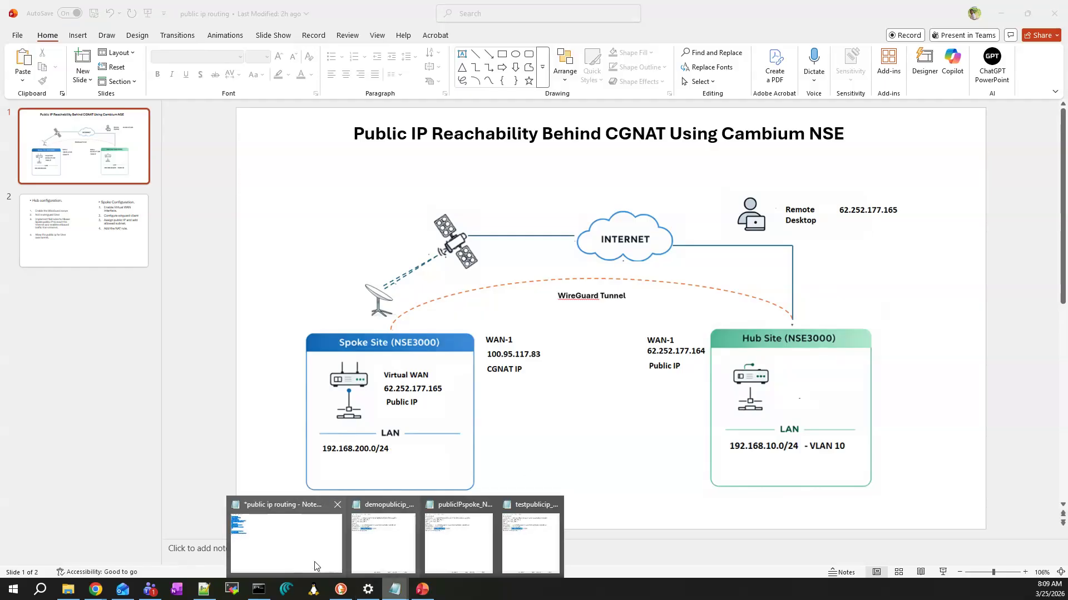
{"action": "left_click", "coordinate": [270, 553]}
{"action": "left_click", "coordinate": [118, 300]}
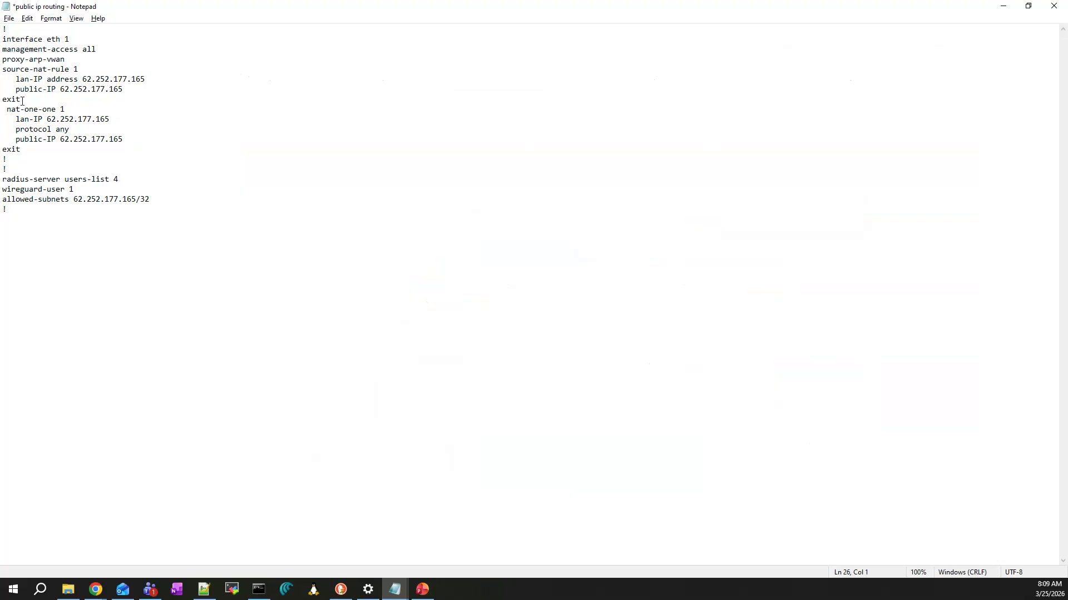
{"action": "left_click_drag", "start_coordinate": [2, 39], "coordinate": [74, 40]}
{"action": "left_click_drag", "start_coordinate": [2, 60], "coordinate": [78, 60]}
{"action": "left_click", "coordinate": [173, 98]}
{"action": "left_click_drag", "start_coordinate": [3, 71], "coordinate": [118, 89]}
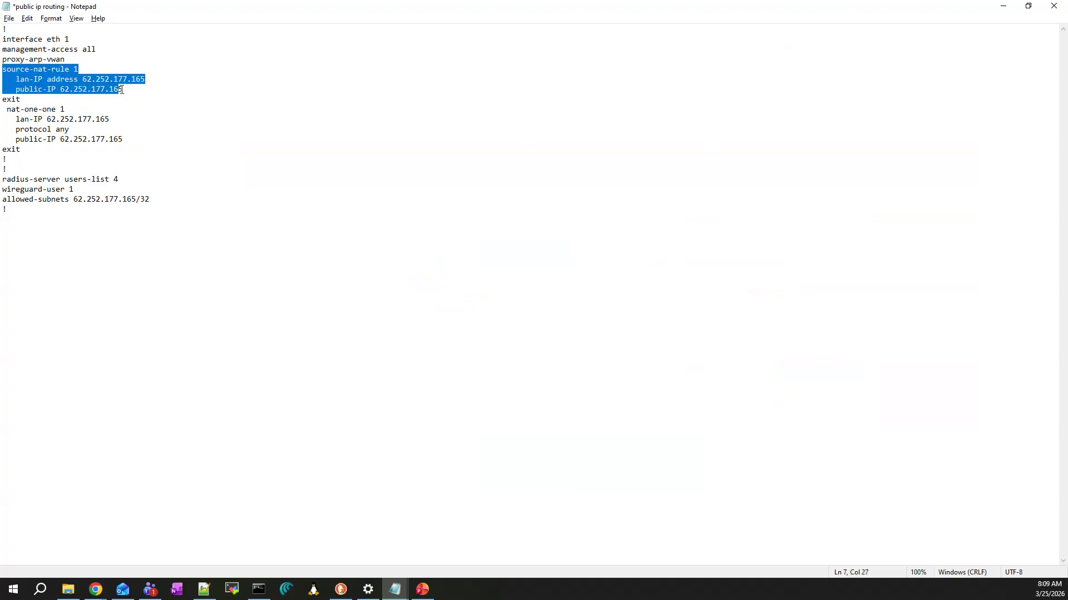
{"action": "left_click", "coordinate": [166, 95]}
{"action": "left_click_drag", "start_coordinate": [9, 111], "coordinate": [124, 148]}
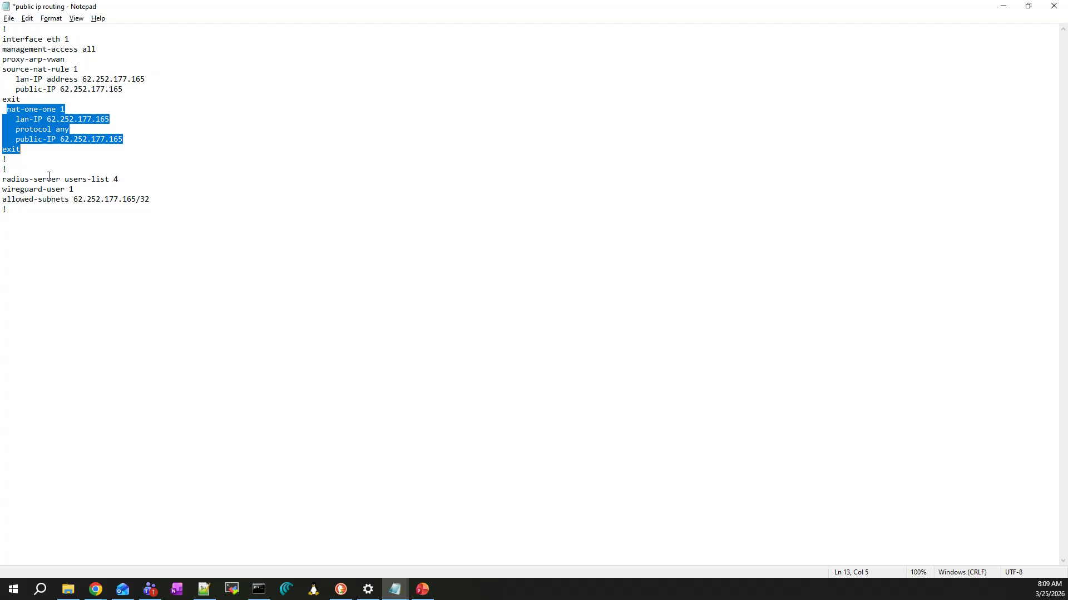
{"action": "left_click", "coordinate": [158, 206]}
Copy all the routing commands from the notes into the hub NSE group's user-defined overrides and save the group
{"action": "left_click_drag", "start_coordinate": [14, 214], "coordinate": [2, 29]}
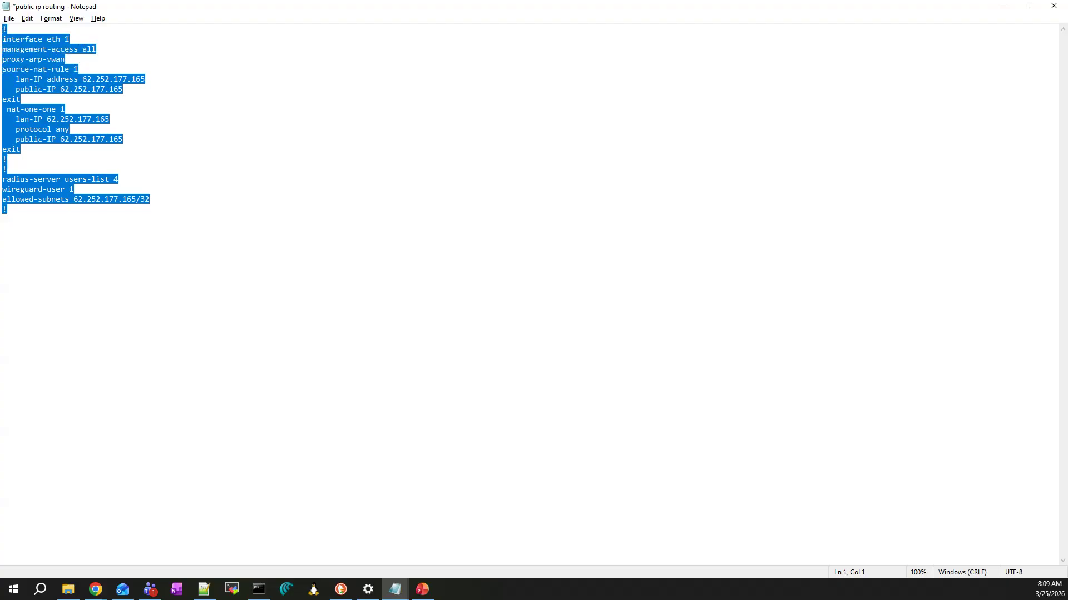
{"action": "key", "text": "alt+Tab"}
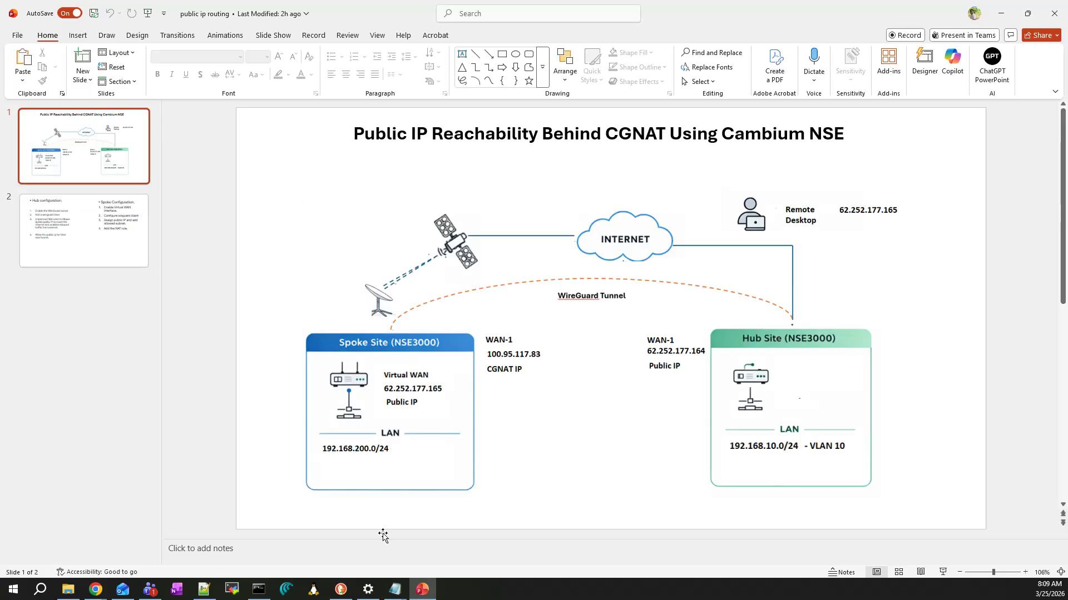
{"action": "left_click", "coordinate": [200, 568]}
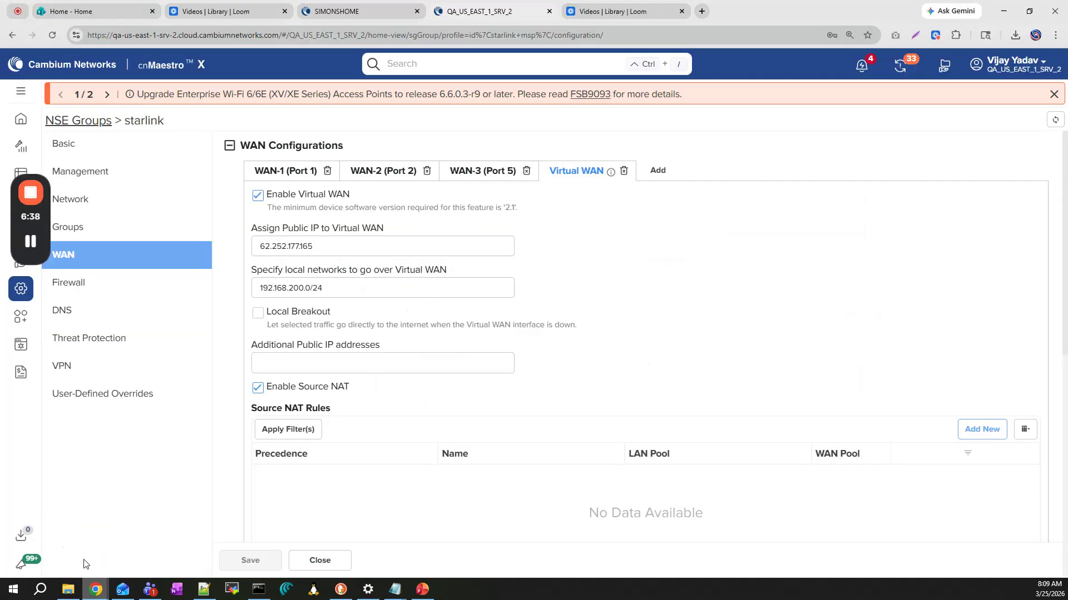
{"action": "left_click", "coordinate": [142, 395]}
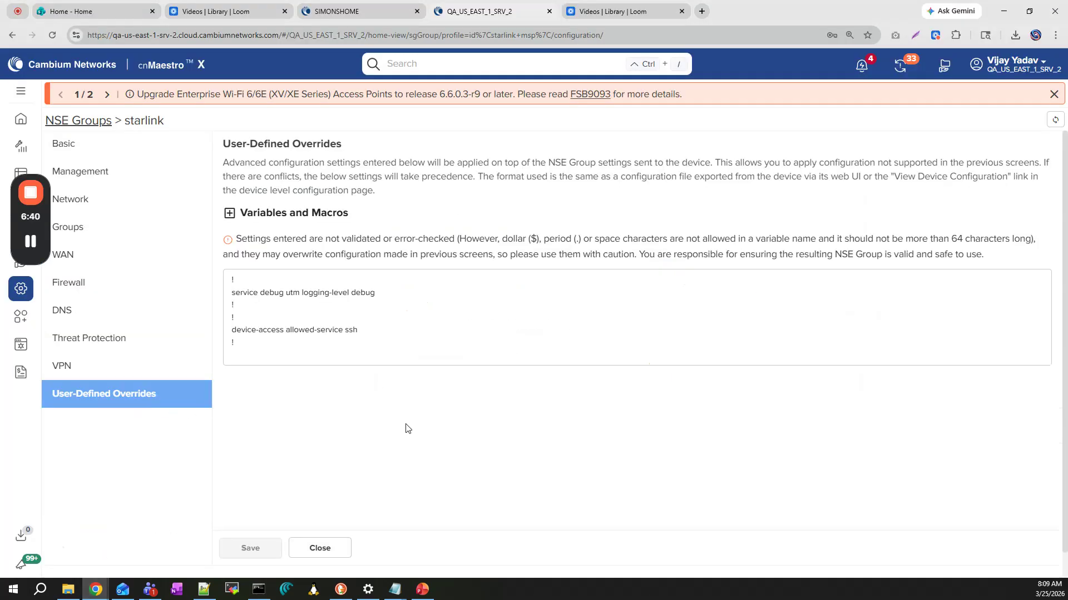
{"action": "left_click", "coordinate": [323, 14]}
{"action": "left_click", "coordinate": [139, 338]}
{"action": "left_click", "coordinate": [253, 243]}
{"action": "key", "text": "ctrl+v"}
{"action": "left_click", "coordinate": [245, 527]}
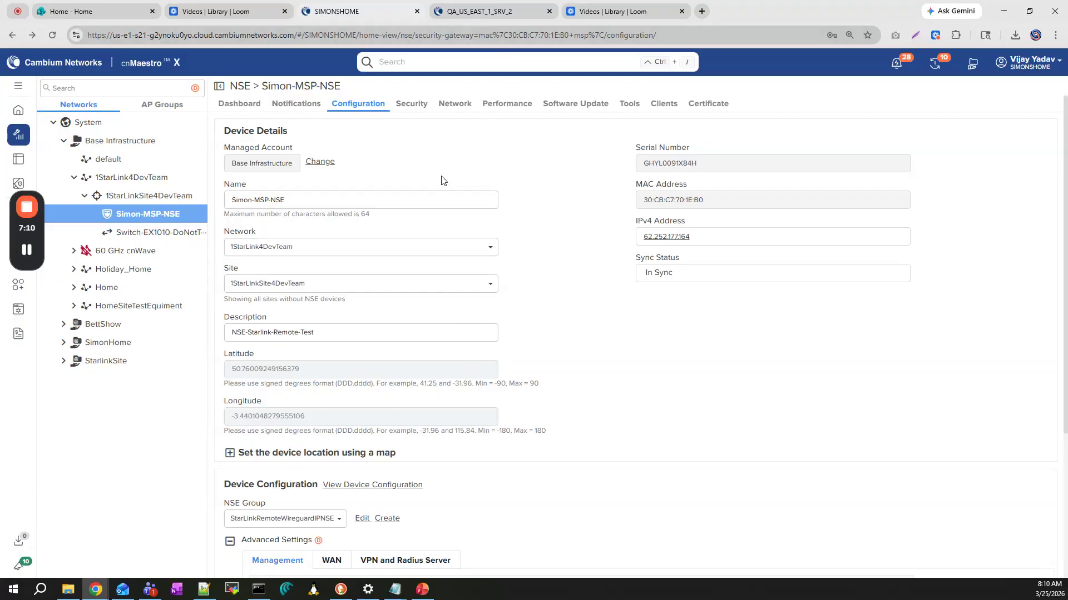
Return to the spoke NSE and run the command "show virtual-wan status" in its remote CLI
{"action": "left_click", "coordinate": [482, 11]}
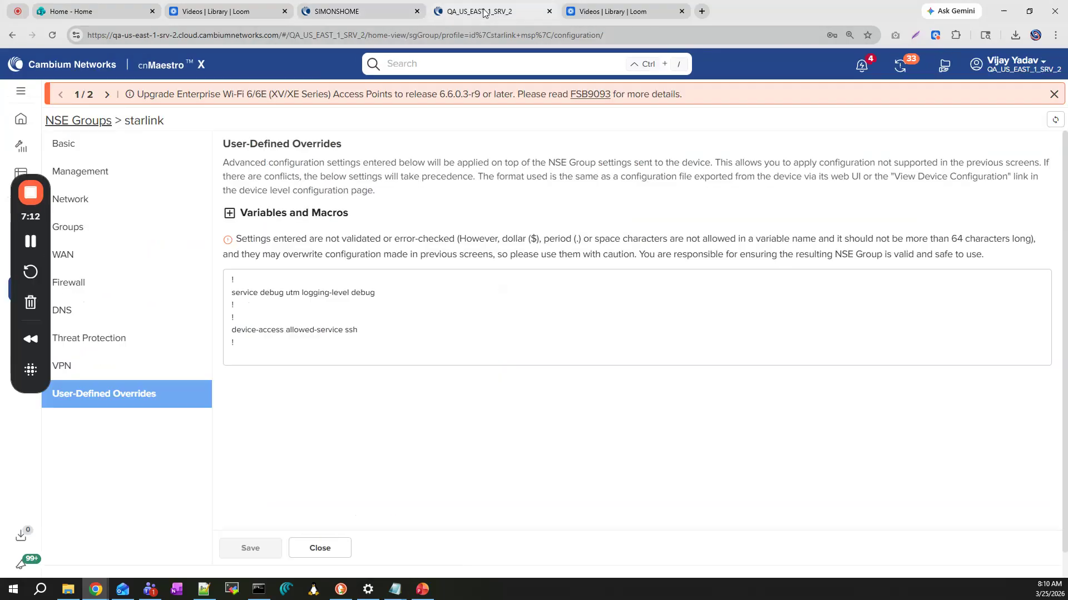
{"action": "left_click", "coordinate": [13, 35]}
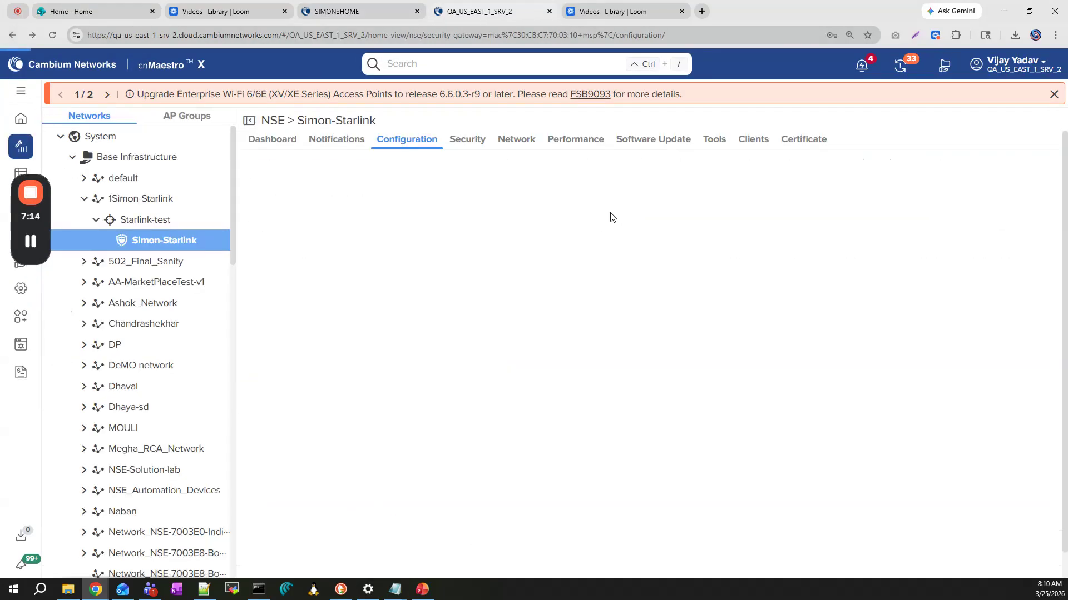
{"action": "left_click", "coordinate": [376, 163]}
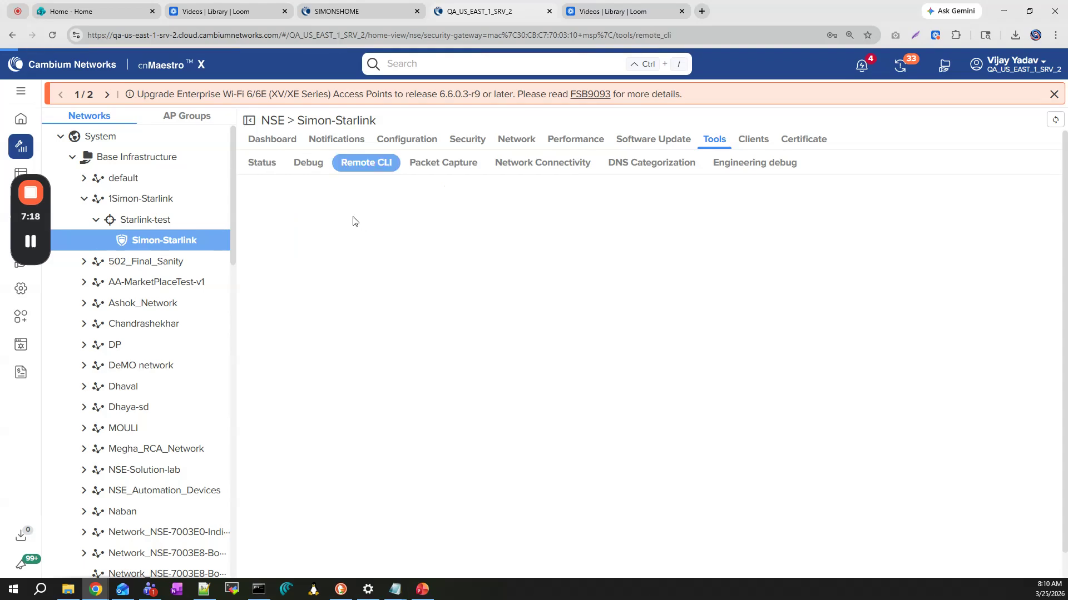
{"action": "left_click", "coordinate": [328, 198]}
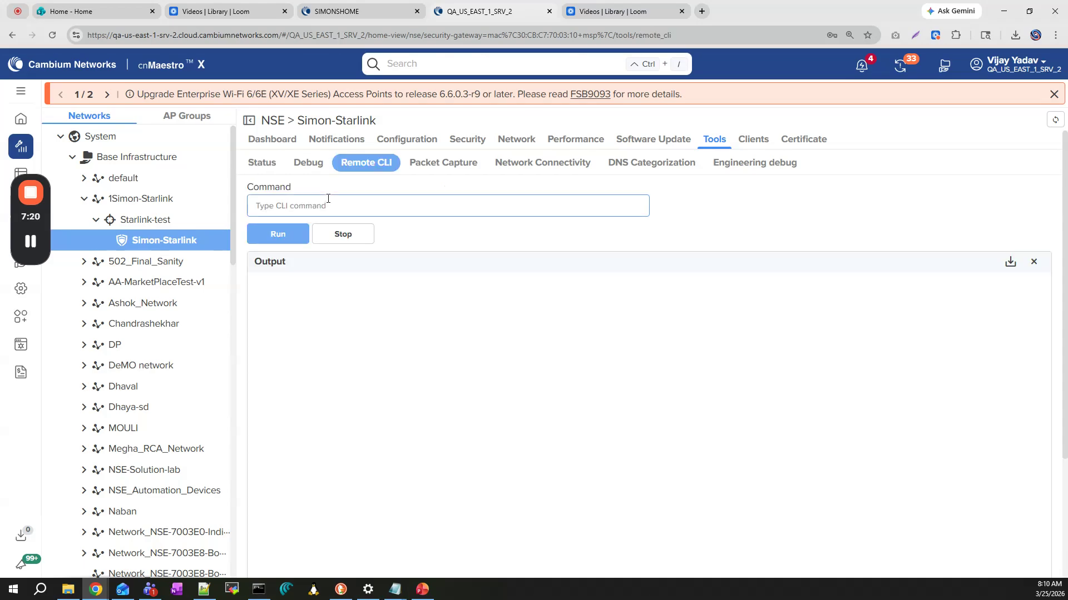
{"action": "type", "text": "show "}
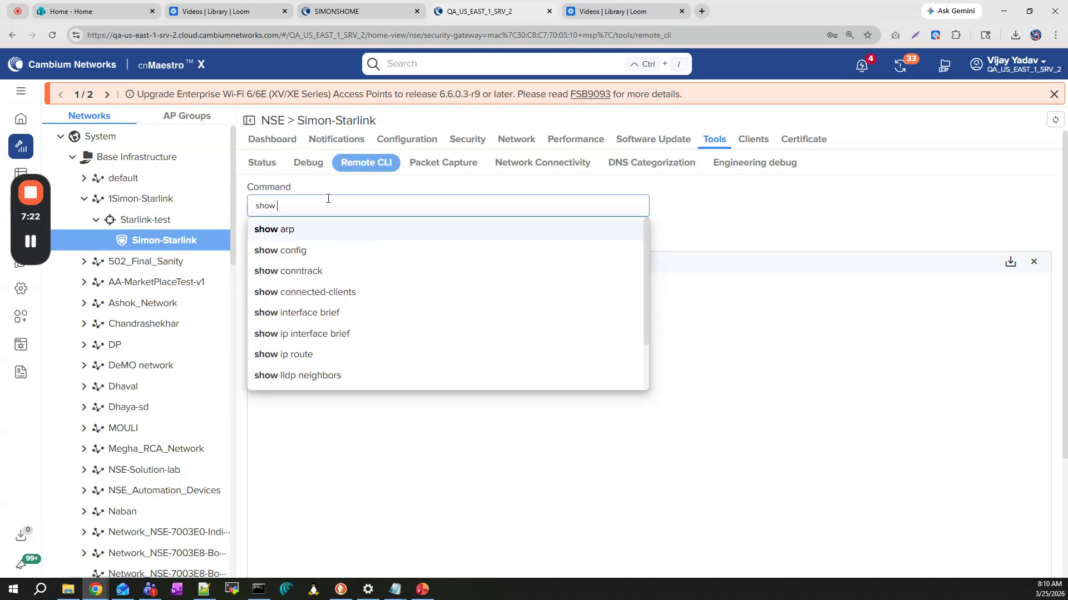
{"action": "type", "text": "virtual-"}
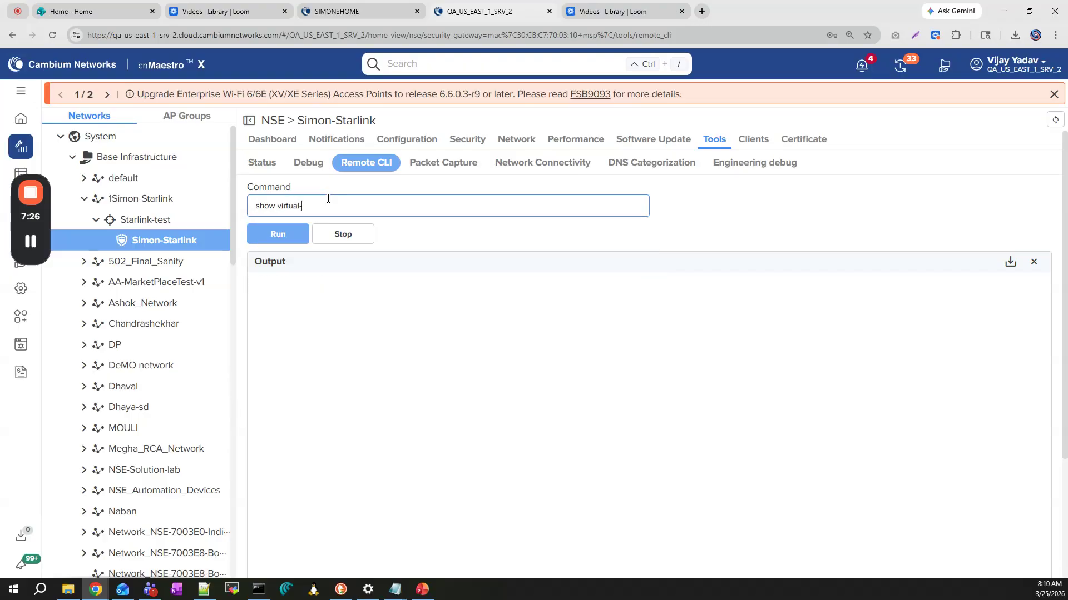
{"action": "type", "text": "wan status"}
{"action": "key", "text": "Return"}
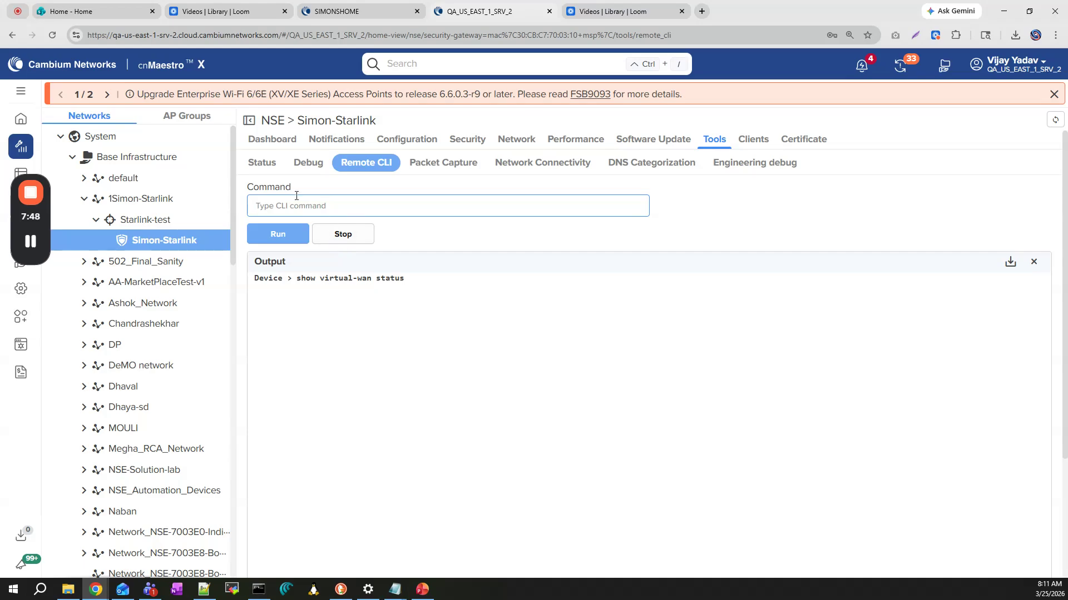
{"action": "left_click_drag", "start_coordinate": [296, 280], "coordinate": [418, 279]}
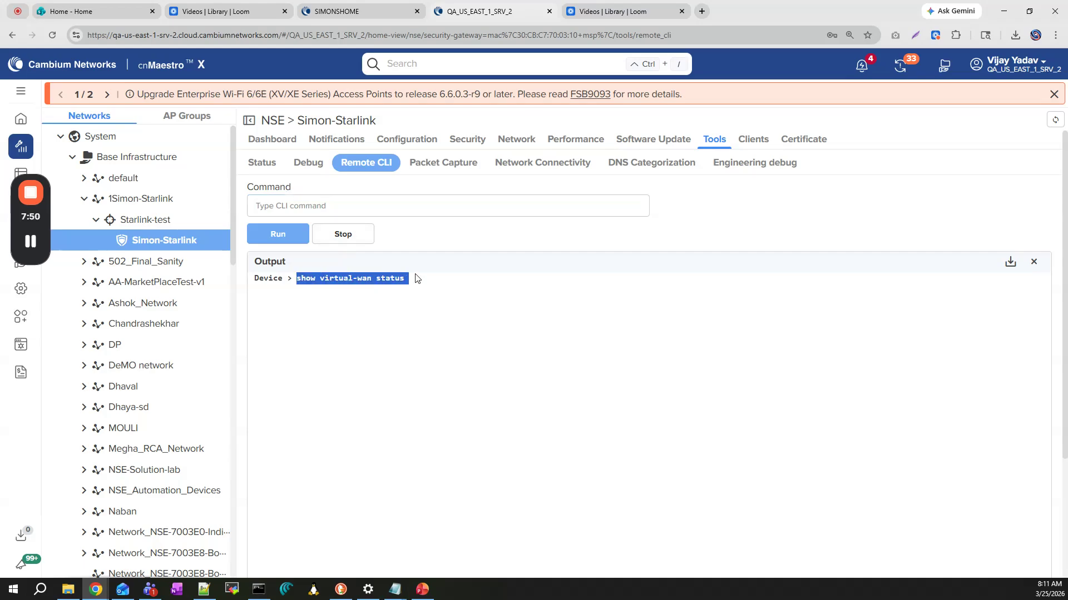
Check the Virtual WAN's status in the spoke NSE's WAN interface metrics and view the device's existing configuration
{"action": "left_click", "coordinate": [284, 144]}
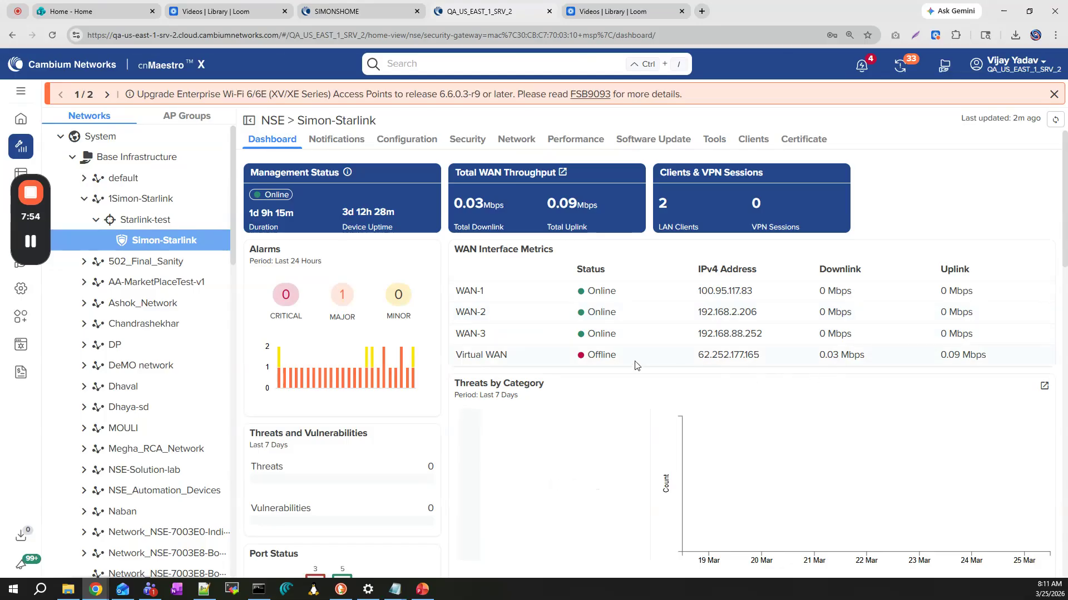
{"action": "left_click", "coordinate": [1055, 121]}
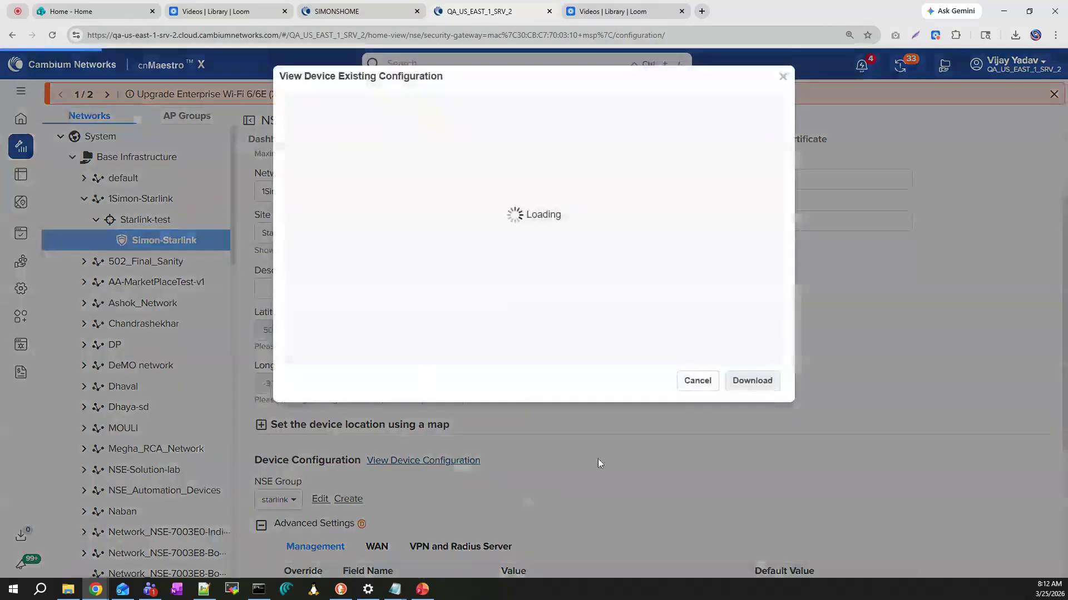
{"action": "scroll", "coordinate": [599, 409], "scroll_direction": "down", "scroll_amount": 5}
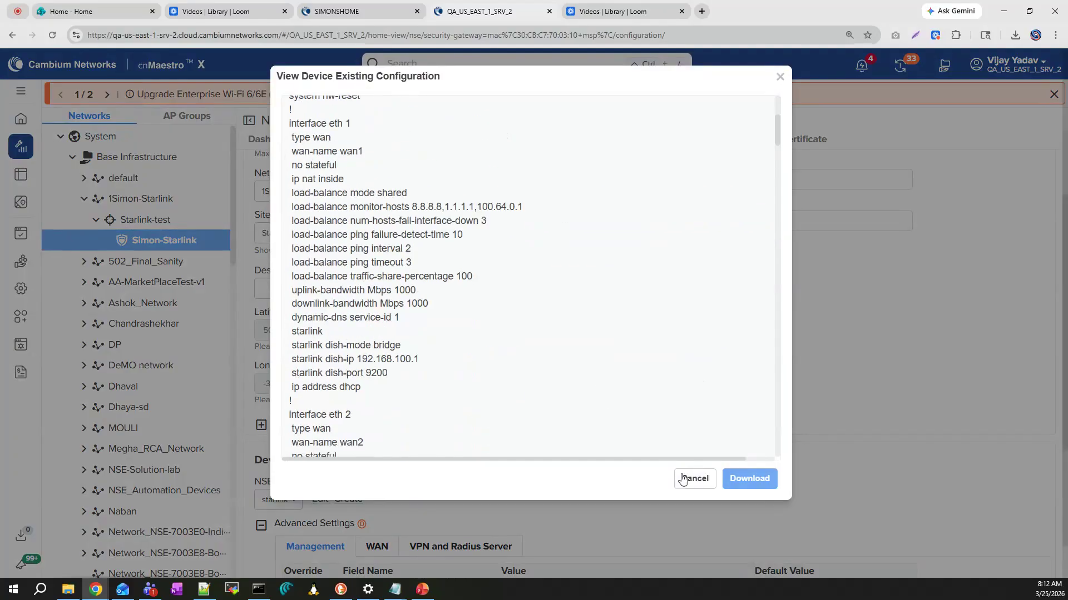
{"action": "left_click", "coordinate": [693, 479]}
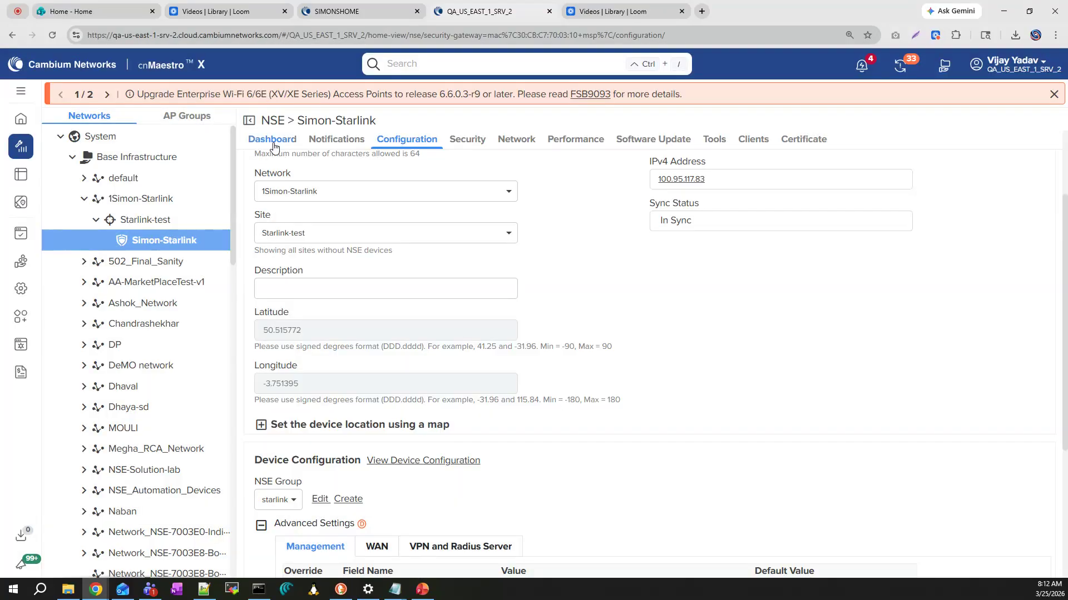
{"action": "left_click", "coordinate": [271, 139]}
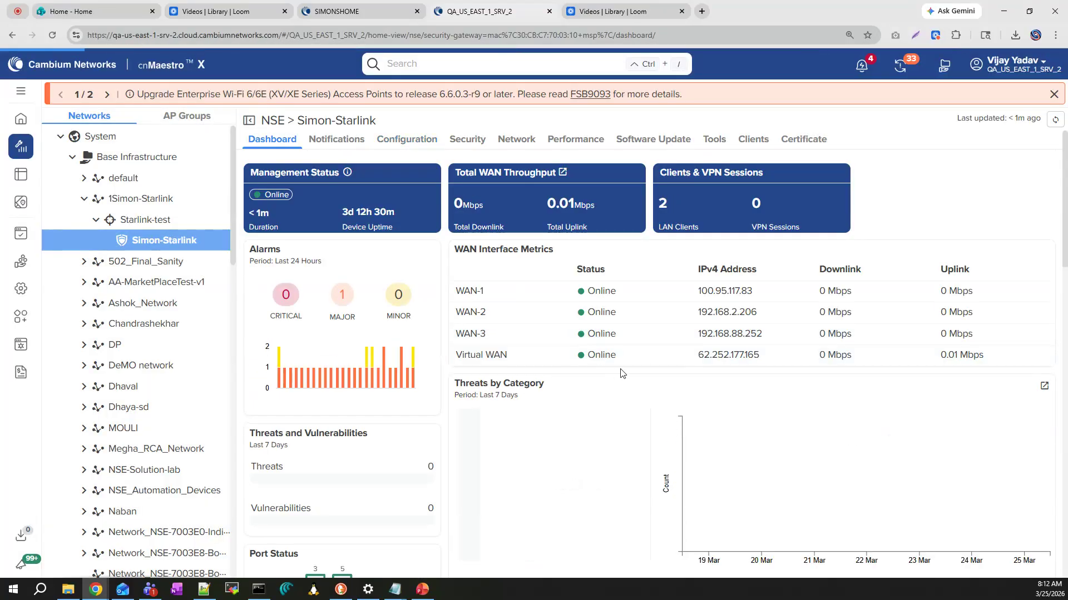
{"action": "double_click", "coordinate": [603, 356]}
Run "show virtual-wan status" again in the spoke NSE's remote CLI and examine the tunnel's transfer figures
{"action": "left_click", "coordinate": [714, 140]}
{"action": "left_click", "coordinate": [372, 166]}
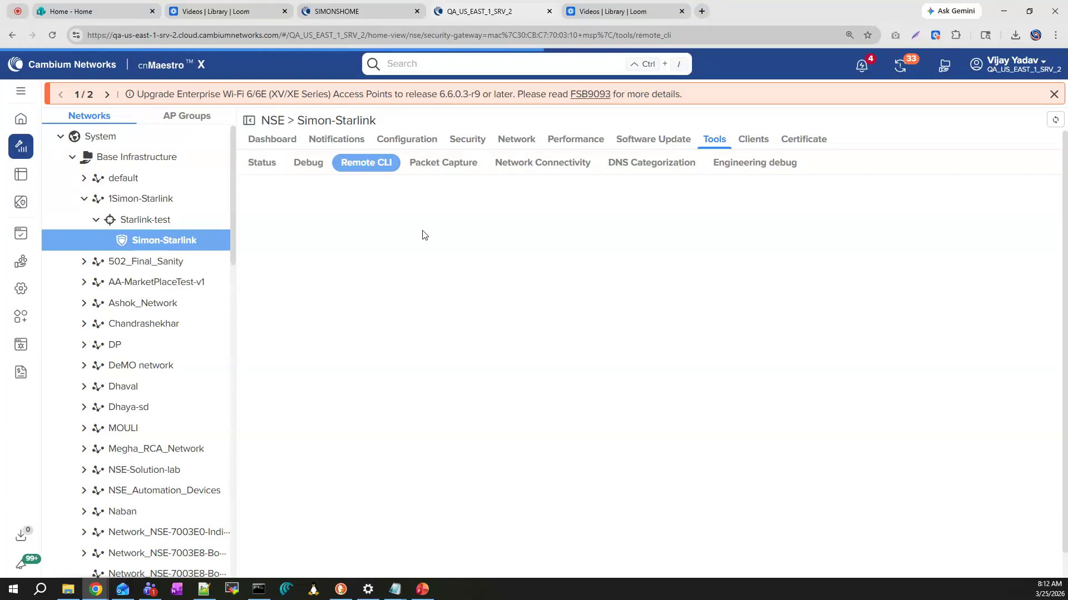
{"action": "left_click", "coordinate": [360, 211]}
{"action": "type", "text": "s"}
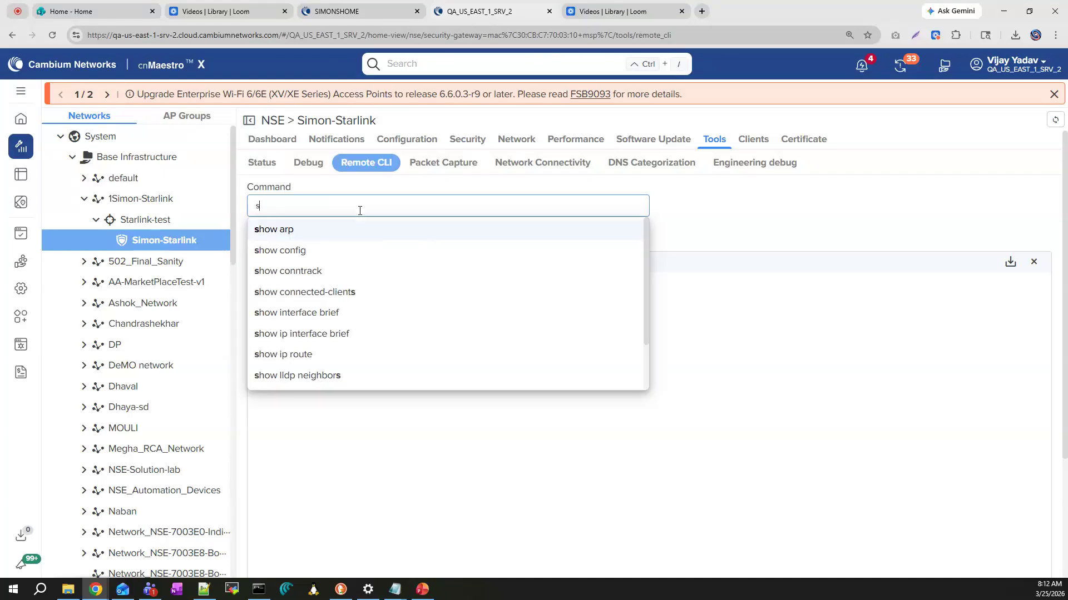
{"action": "type", "text": "how virtual-wan status"}
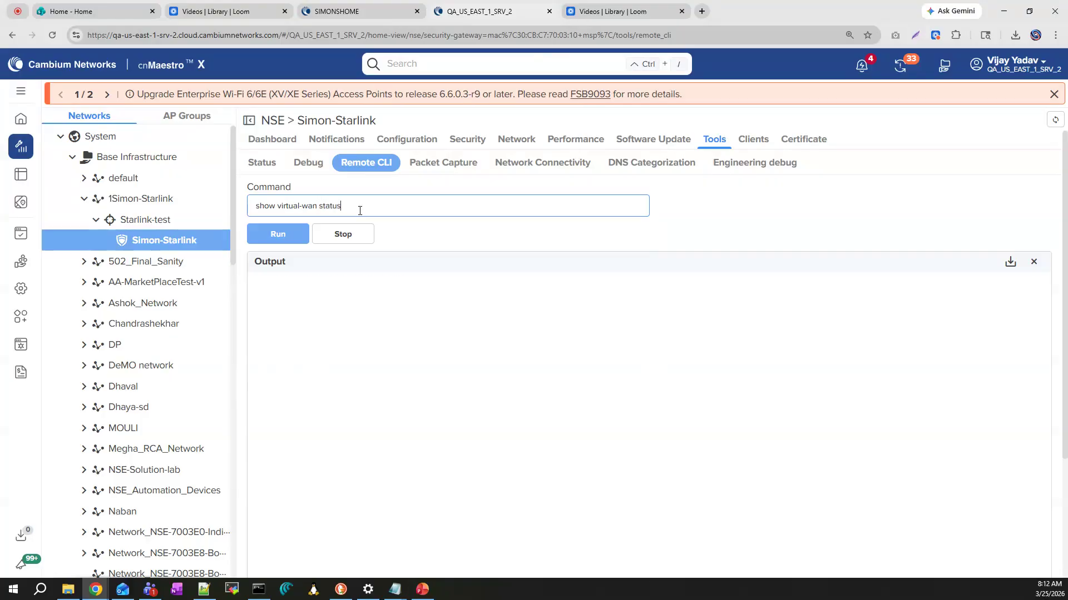
{"action": "key", "text": "Return"}
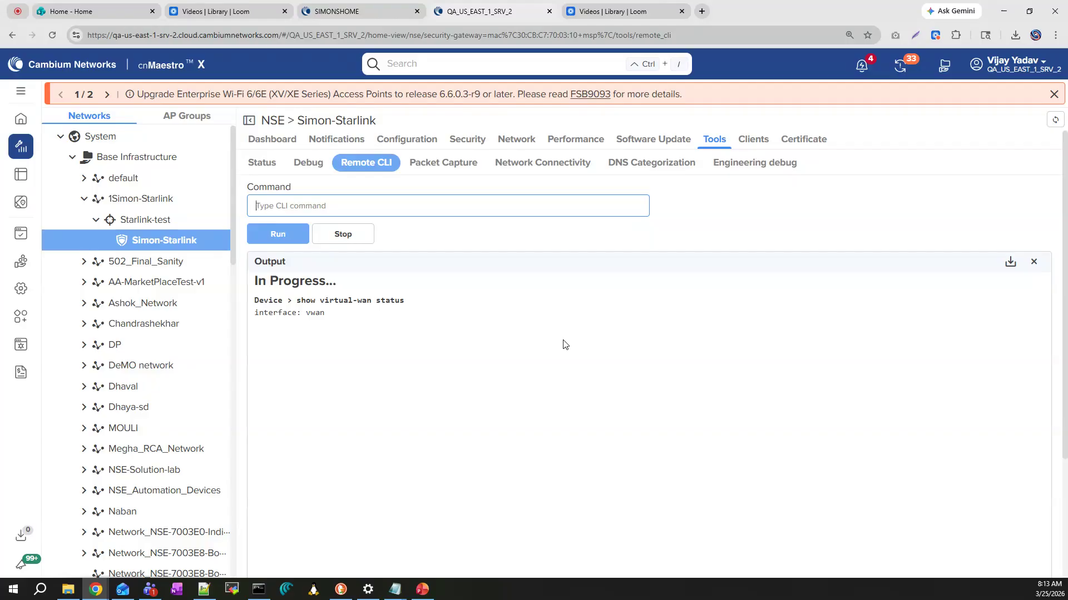
{"action": "left_click_drag", "start_coordinate": [310, 425], "coordinate": [360, 426]}
{"action": "left_click_drag", "start_coordinate": [457, 425], "coordinate": [317, 426]}
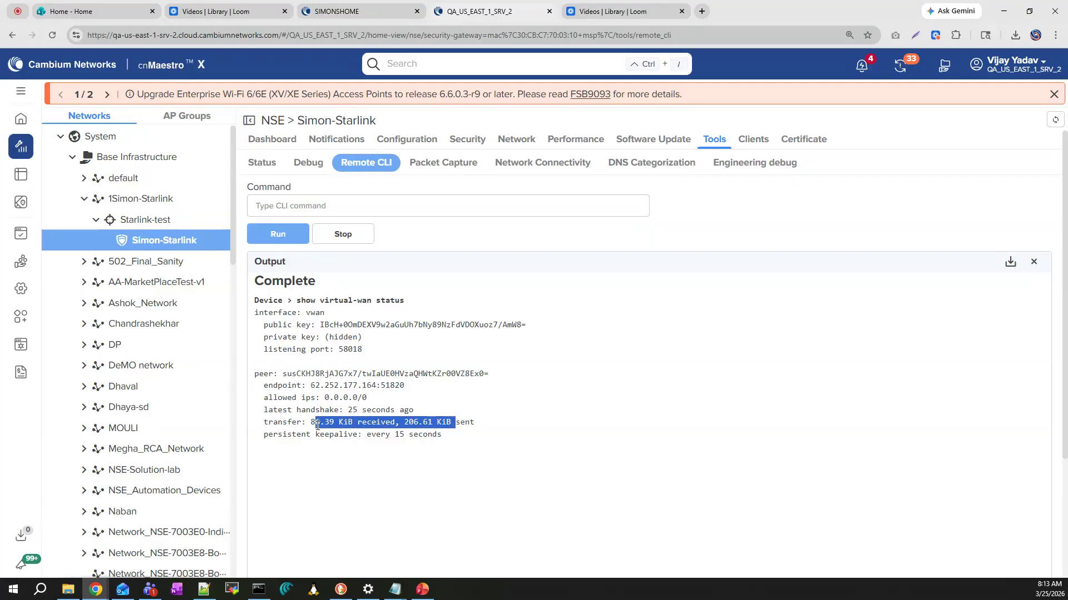
Review the spoke NSE's dashboard and configuration pages, and check the public IP topology slide in PowerPoint
{"action": "left_click", "coordinate": [506, 448]}
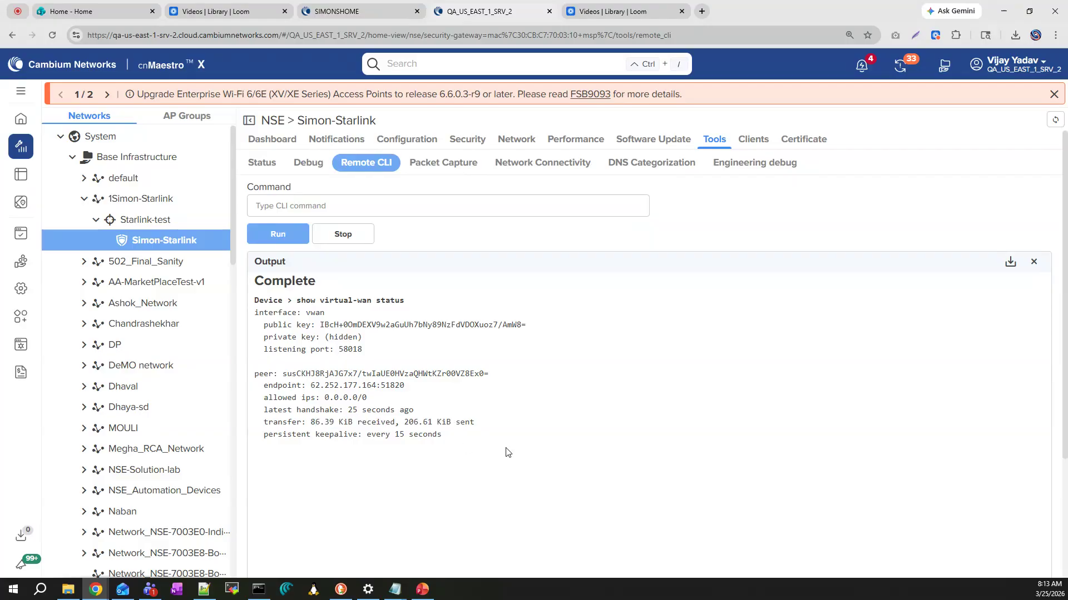
{"action": "left_click", "coordinate": [278, 142]}
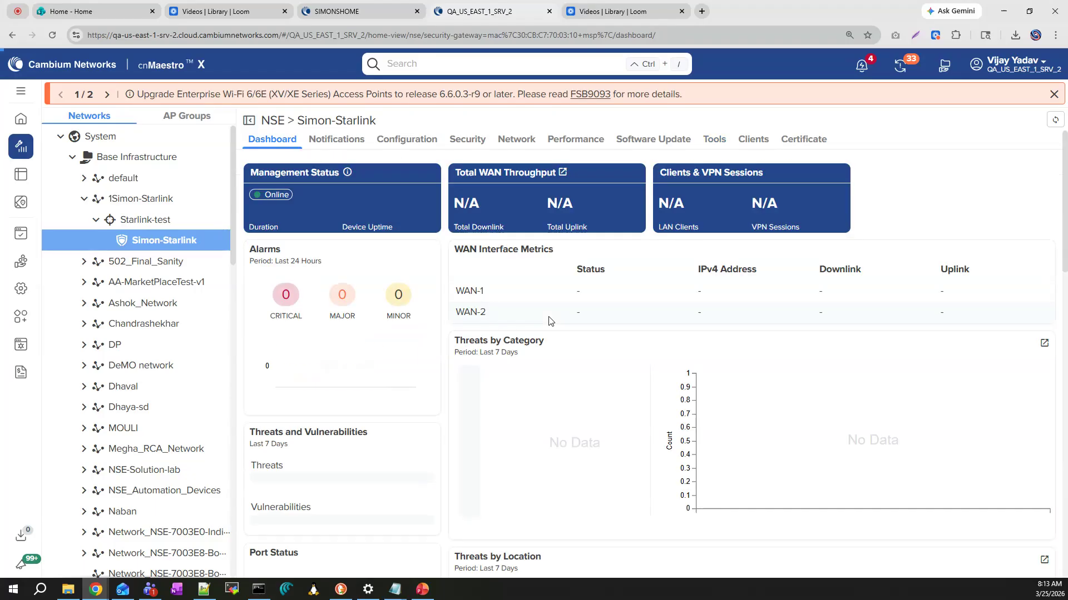
{"action": "left_click", "coordinate": [417, 141]}
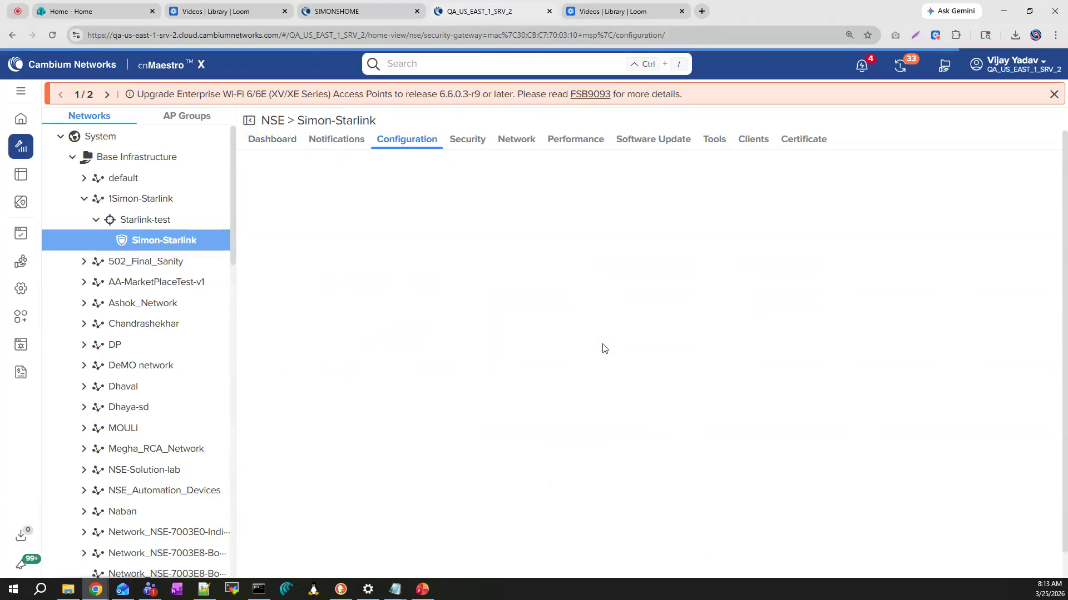
{"action": "left_click", "coordinate": [423, 589]}
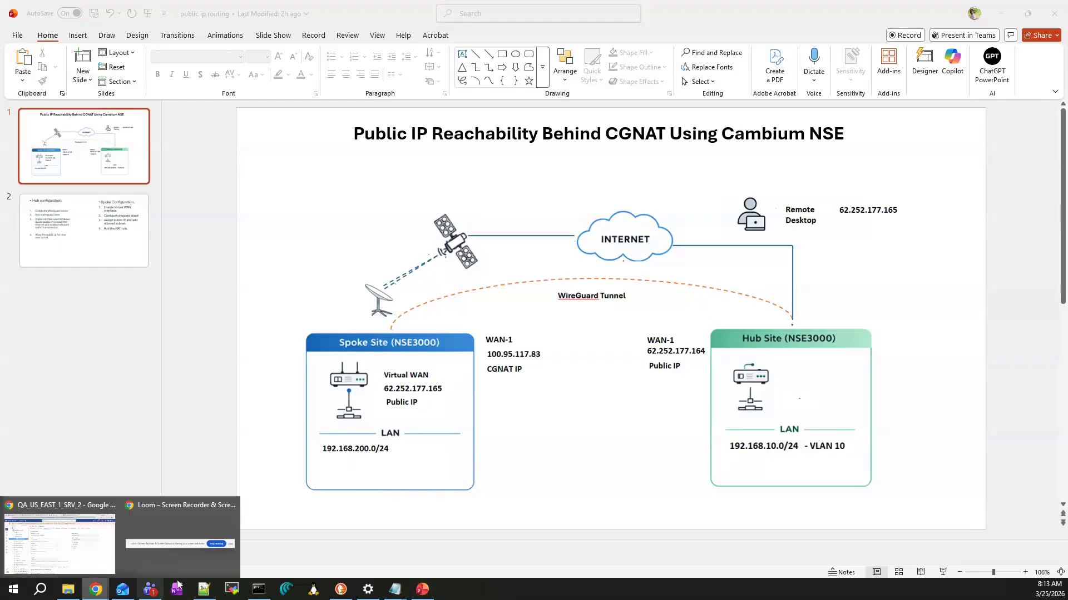
Return to cnMaestro in Chrome and look up the IPv4 address of the client ThePanda in the spoke NSE's local client list
{"action": "left_click", "coordinate": [80, 549]}
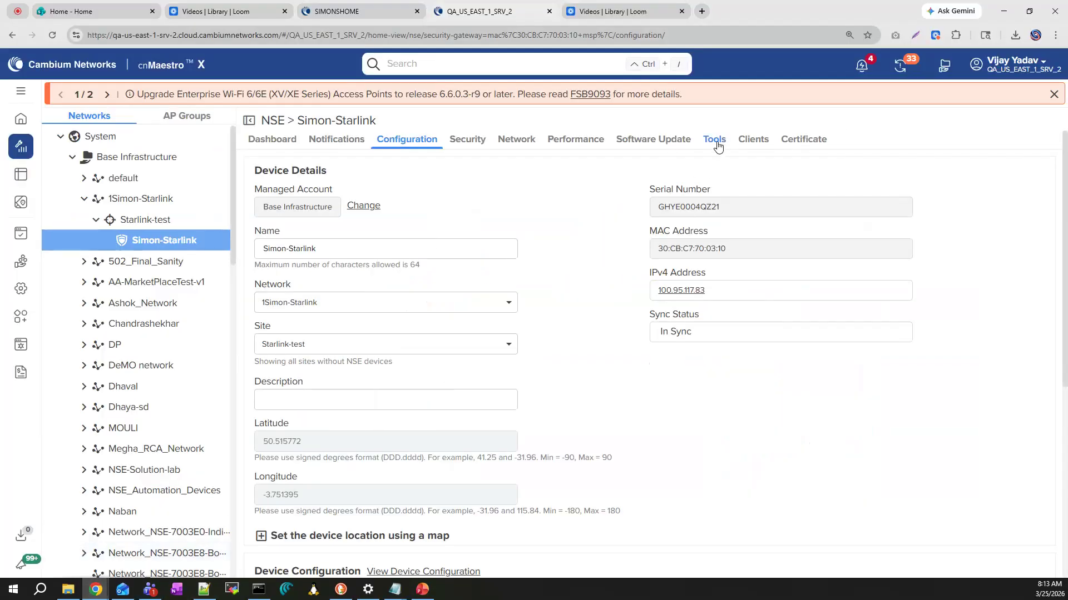
{"action": "left_click", "coordinate": [752, 143]}
{"action": "left_click_drag", "start_coordinate": [401, 263], "coordinate": [332, 268]}
{"action": "key", "text": "ctrl+c"}
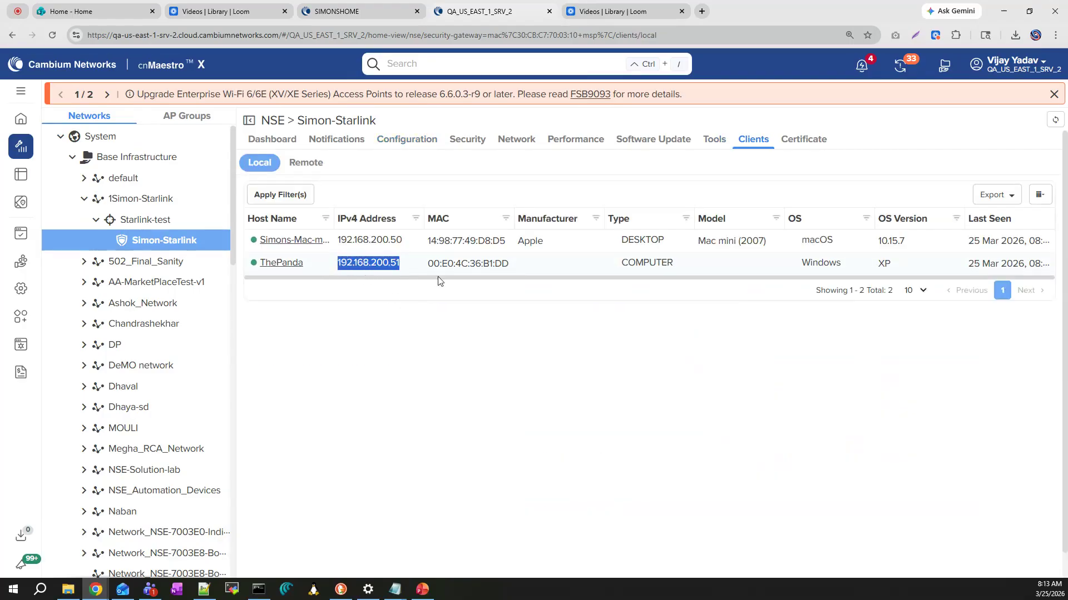
Open the starlink NSE group's firewall settings and view the form for a new port forward rule without adding one
{"action": "left_click", "coordinate": [407, 142]}
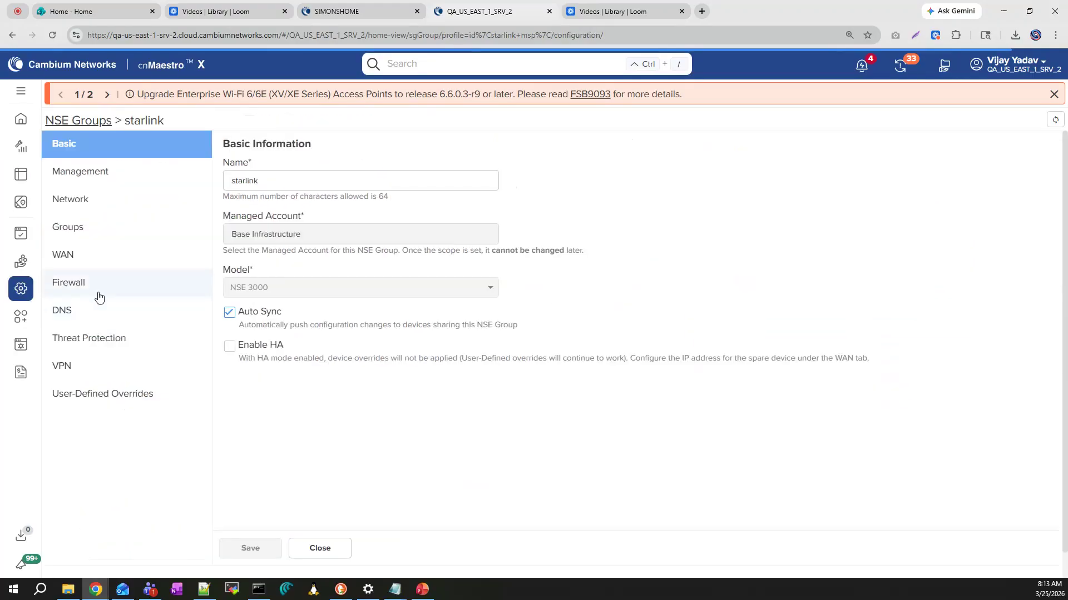
{"action": "left_click", "coordinate": [69, 282]}
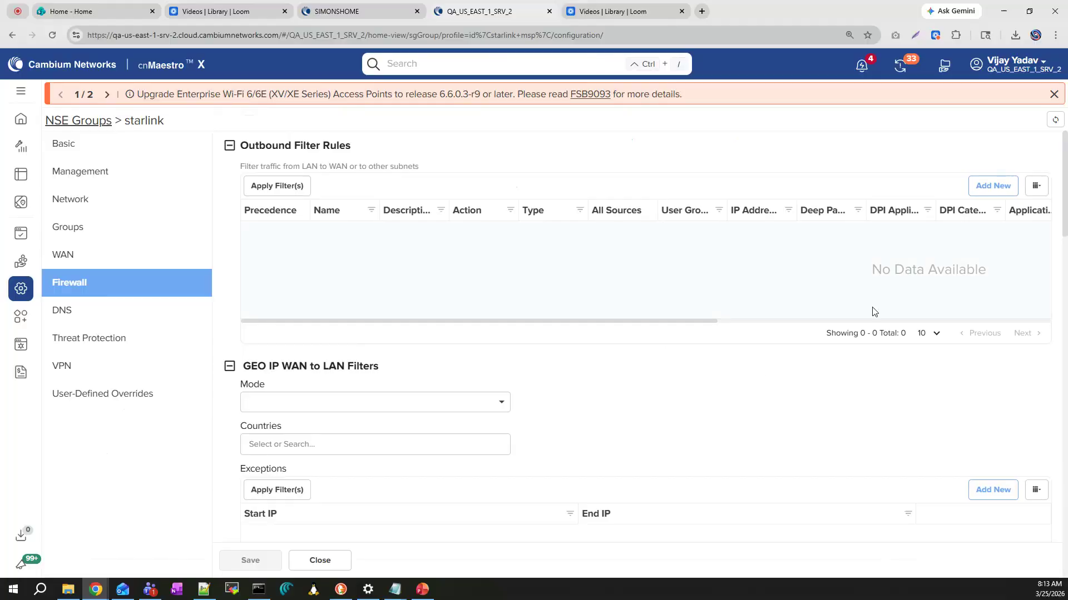
{"action": "scroll", "coordinate": [759, 376], "scroll_direction": "down", "scroll_amount": 14}
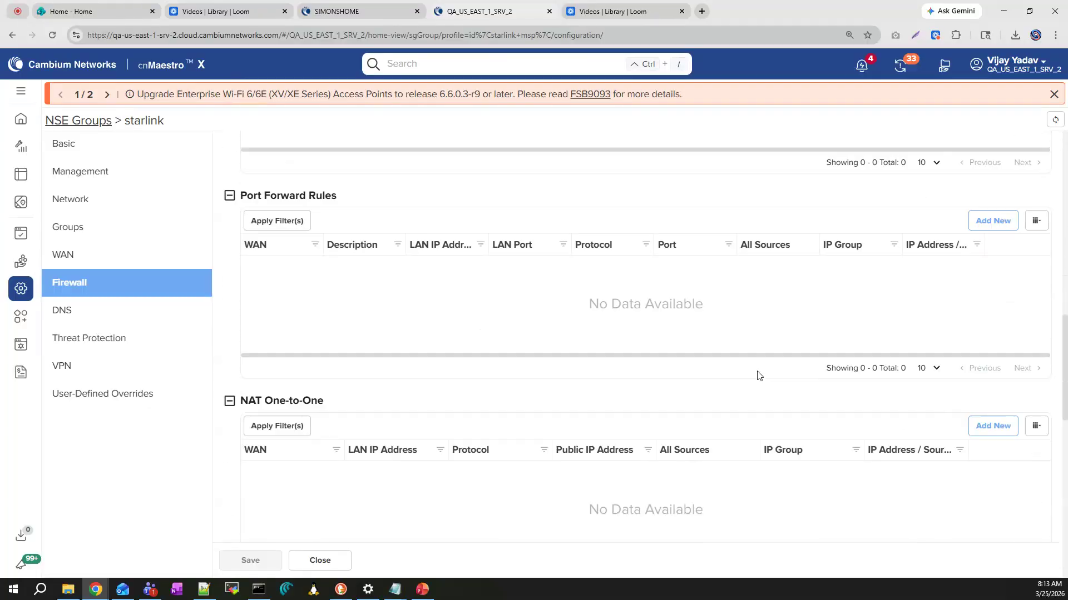
{"action": "left_click", "coordinate": [993, 222]}
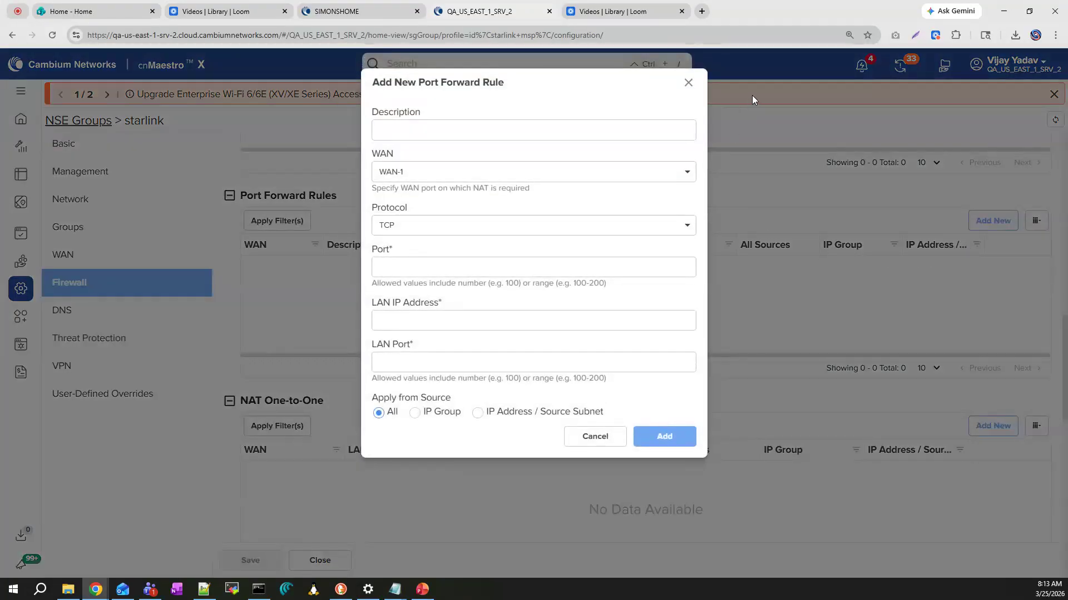
{"action": "left_click", "coordinate": [688, 83]}
Start a new one-to-one NAT rule in the starlink group's firewall and assign it to the Virtual WAN
{"action": "scroll", "coordinate": [767, 432], "scroll_direction": "down", "scroll_amount": 2}
{"action": "left_click", "coordinate": [991, 315]}
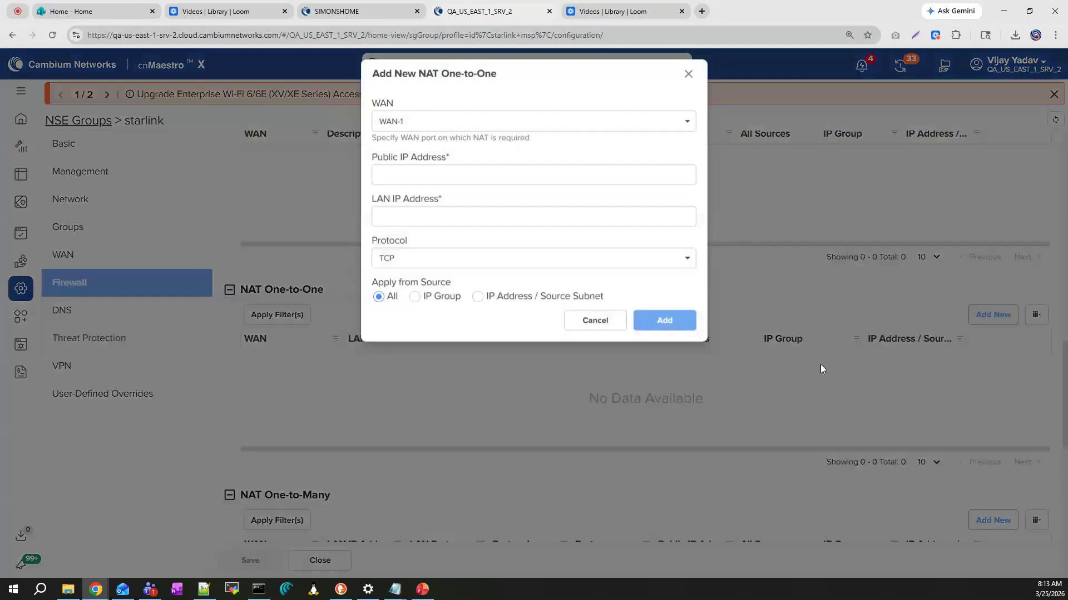
{"action": "left_click", "coordinate": [444, 132]}
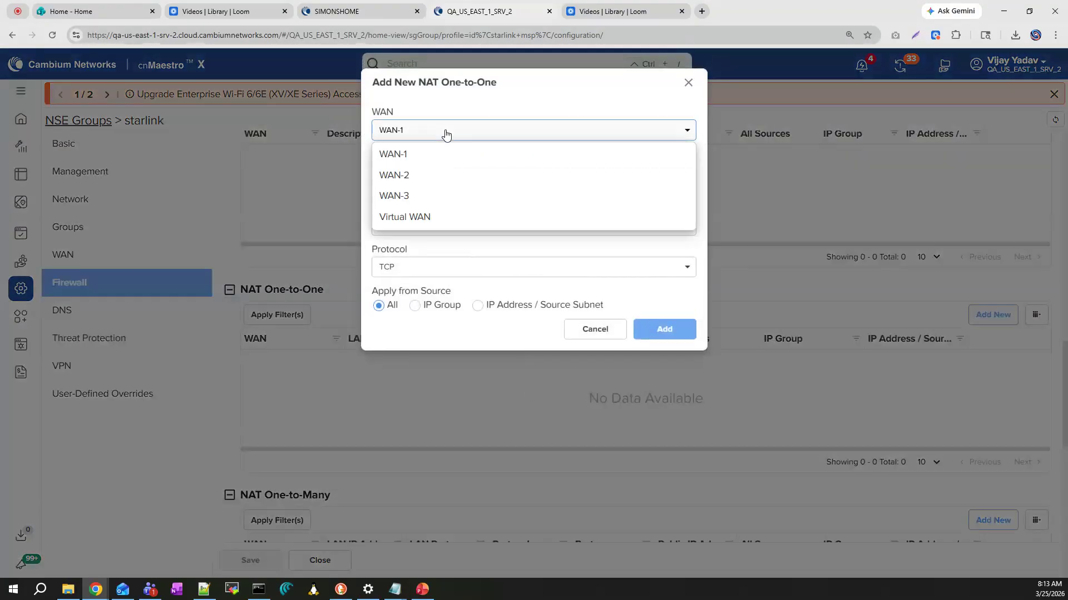
{"action": "left_click", "coordinate": [422, 218]}
{"action": "left_click", "coordinate": [424, 193]}
Set the one-to-one NAT rule's public IP address to 62.252.177.165, basing it on the endpoint address in the Notepad spoke config
{"action": "key", "text": "alt+Tab"}
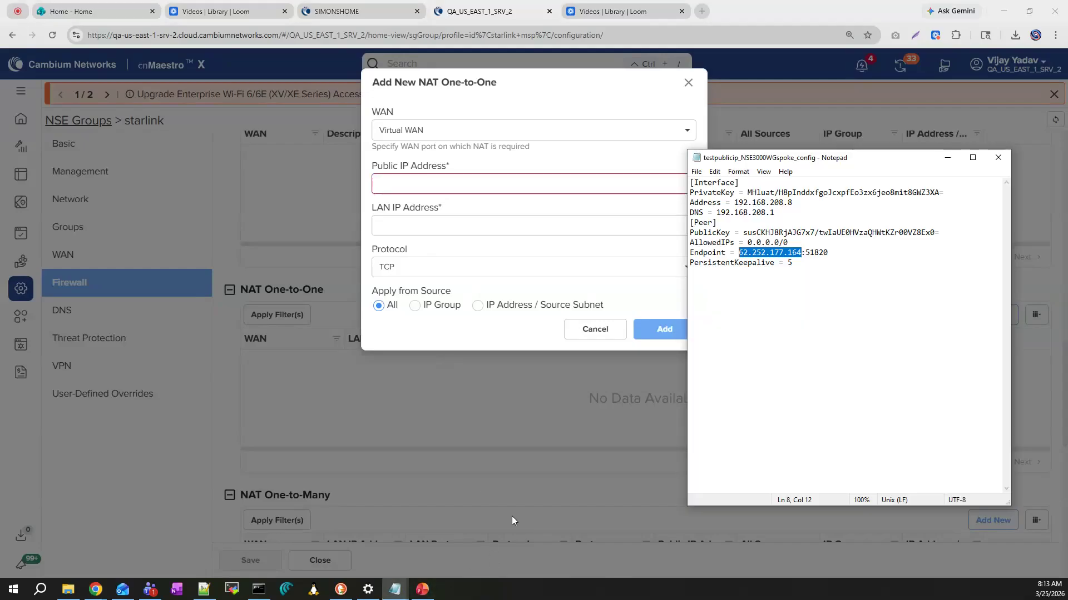
{"action": "left_click", "coordinate": [465, 185]}
{"action": "key", "text": "ctrl+v"}
{"action": "key", "text": "BackSpace"}
{"action": "key", "text": "BackSpace"}
{"action": "key", "text": "BackSpace"}
{"action": "key", "text": "BackSpace"}
{"action": "key", "text": "BackSpace"}
{"action": "key", "text": "BackSpace"}
{"action": "key", "text": "BackSpace"}
{"action": "key", "text": "BackSpace"}
{"action": "key", "text": "BackSpace"}
{"action": "key", "text": "BackSpace"}
{"action": "key", "text": "BackSpace"}
{"action": "key", "text": "BackSpace"}
{"action": "key", "text": "BackSpace"}
{"action": "key", "text": "alt+Tab"}
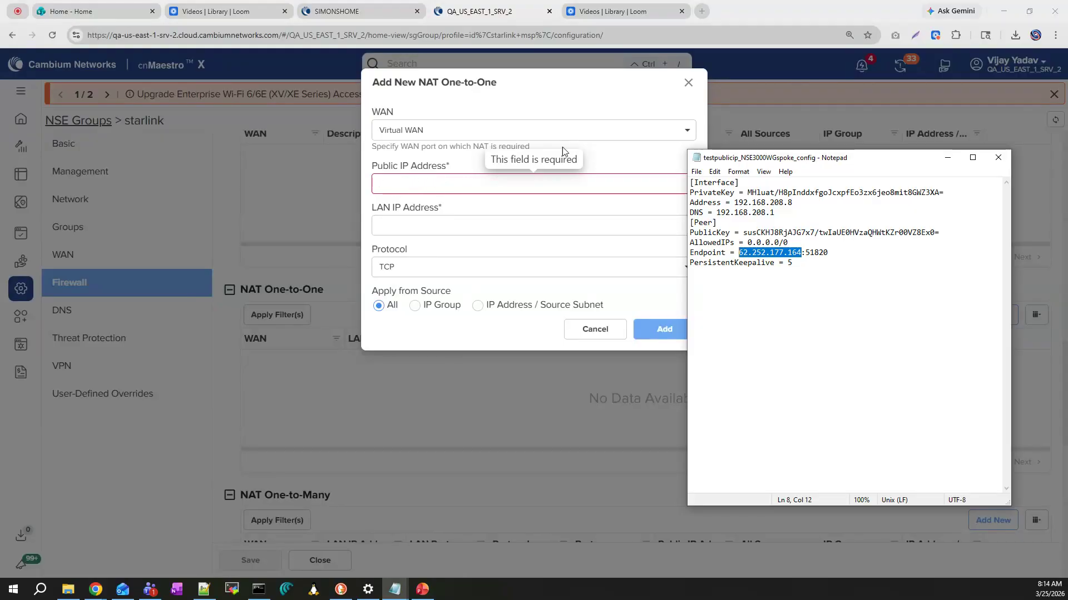
{"action": "left_click_drag", "start_coordinate": [739, 253], "coordinate": [803, 253]}
{"action": "key", "text": "ctrl+c"}
{"action": "key", "text": "alt+Tab"}
{"action": "left_click", "coordinate": [503, 182]}
{"action": "key", "text": "ctrl+v"}
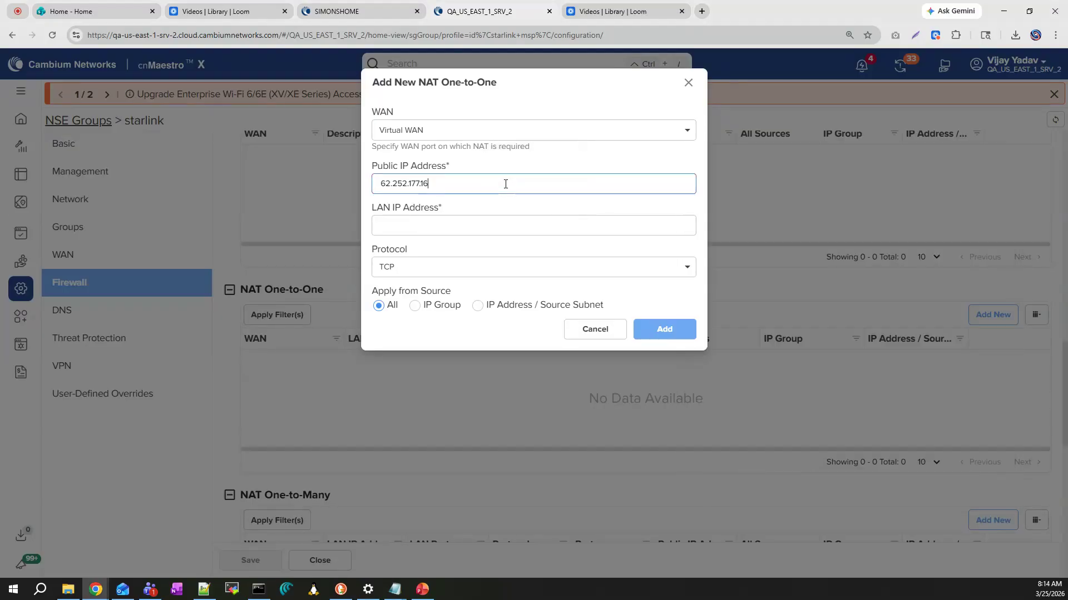
Set the NAT rule's LAN IP address to 192.168.200.51, add the rule with TCP for all sources, and save the NSE group
{"action": "left_click", "coordinate": [468, 225]}
{"action": "type", "text": "19"}
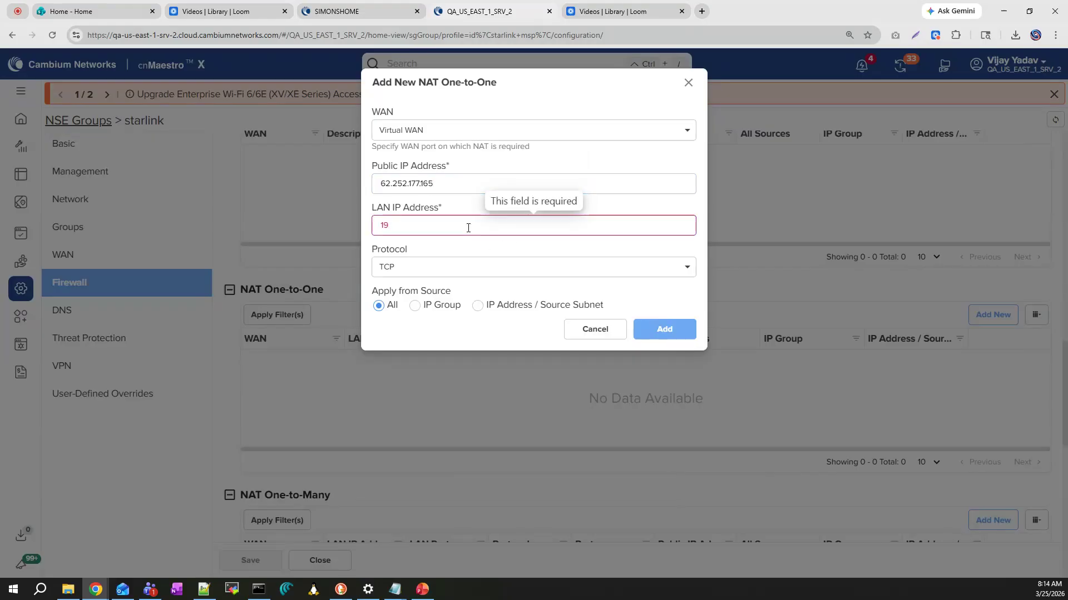
{"action": "type", "text": "2.168"}
{"action": "type", "text": ".200."}
{"action": "type", "text": ".51"}
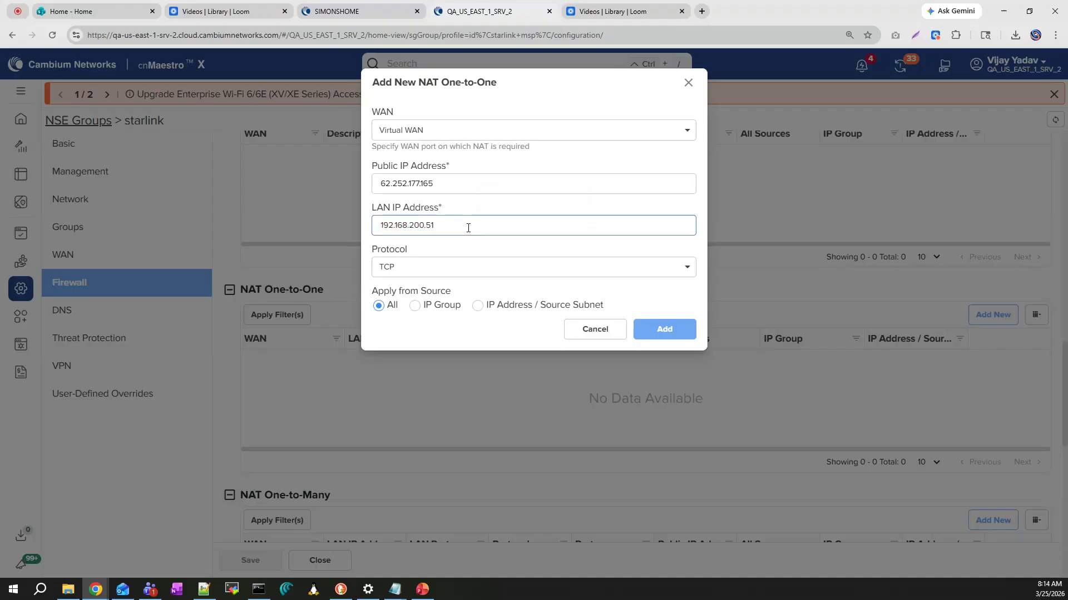
{"action": "left_click", "coordinate": [671, 340]}
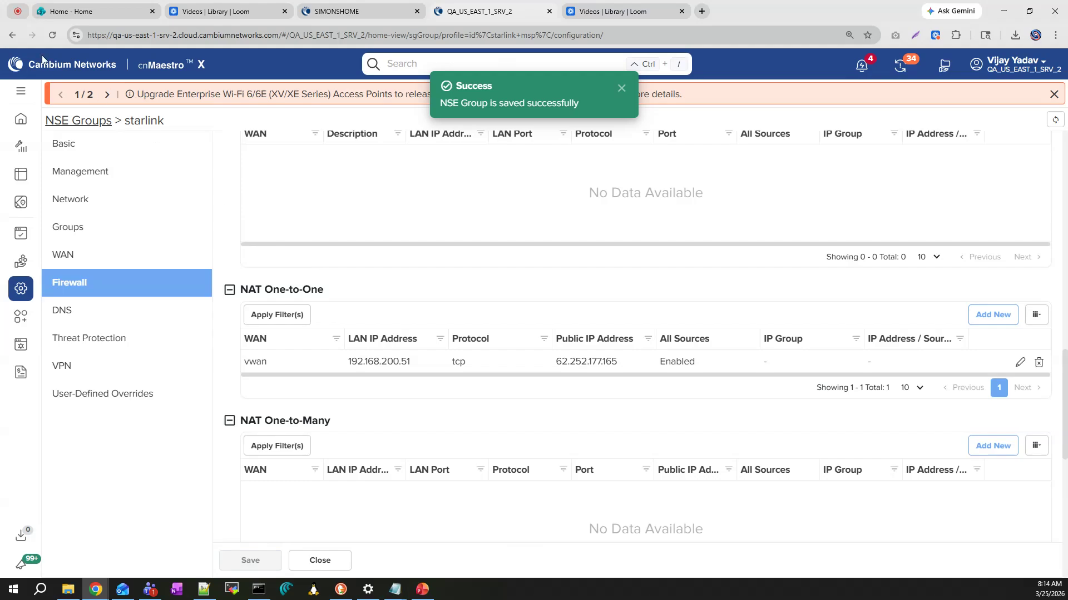
Return to the spoke NSE's configuration page and ping 62.252.177.165 from the Command Prompt
{"action": "left_click", "coordinate": [12, 35]}
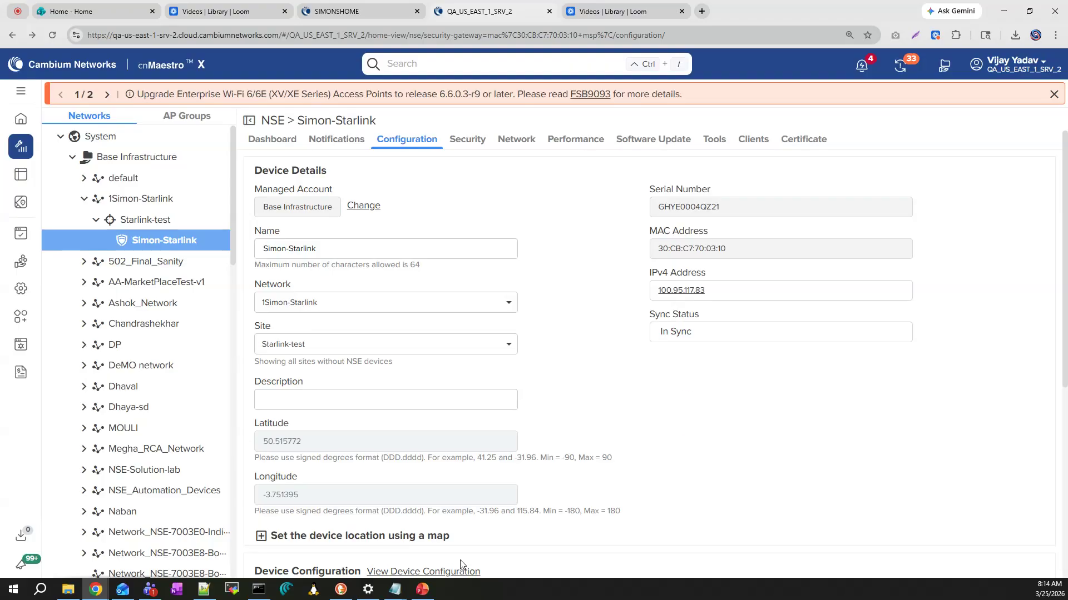
{"action": "left_click", "coordinate": [257, 591]}
{"action": "left_click", "coordinate": [307, 533]}
{"action": "type", "text": "ping 62.252.177.165"}
{"action": "key", "text": "Return"}
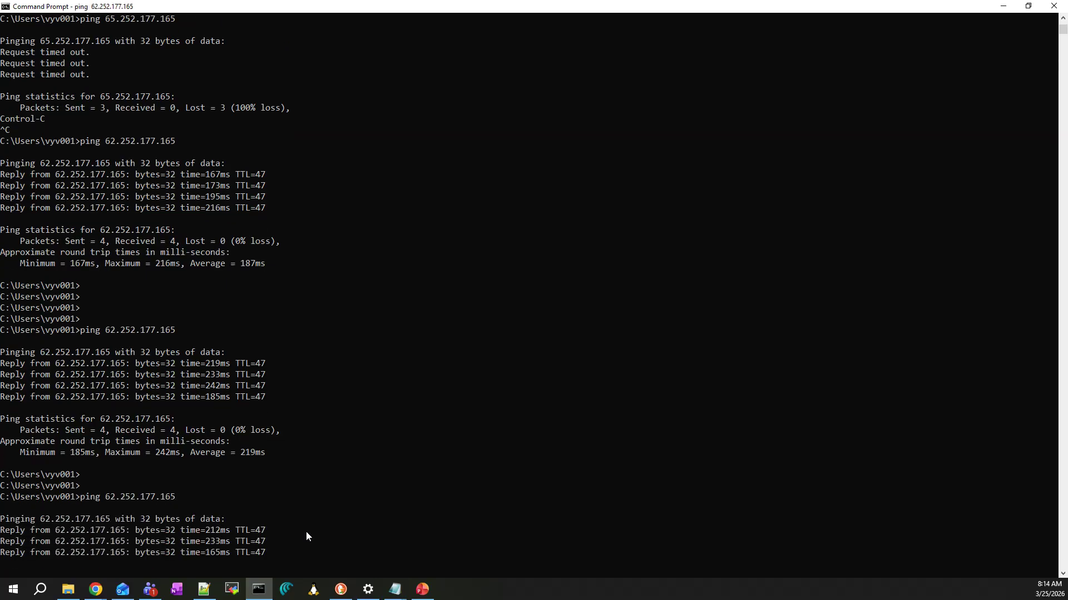
{"action": "key", "text": "Return"}
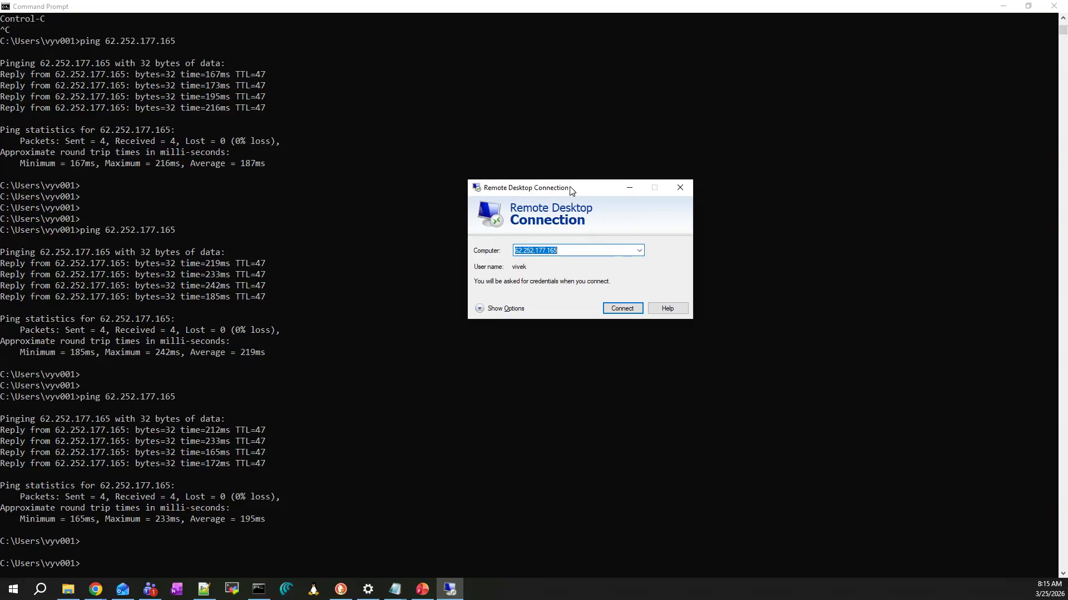
Connect to 62.252.177.165 through Remote Desktop by entering the account password, and return to the topology slide in PowerPoint
{"action": "left_click", "coordinate": [573, 250]}
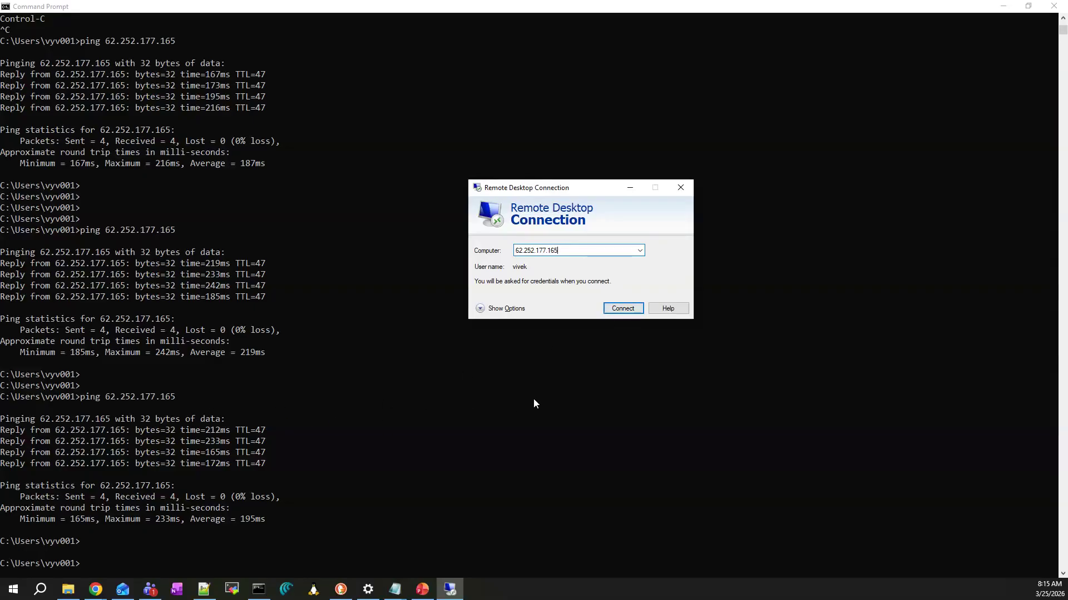
{"action": "left_click", "coordinate": [631, 307]}
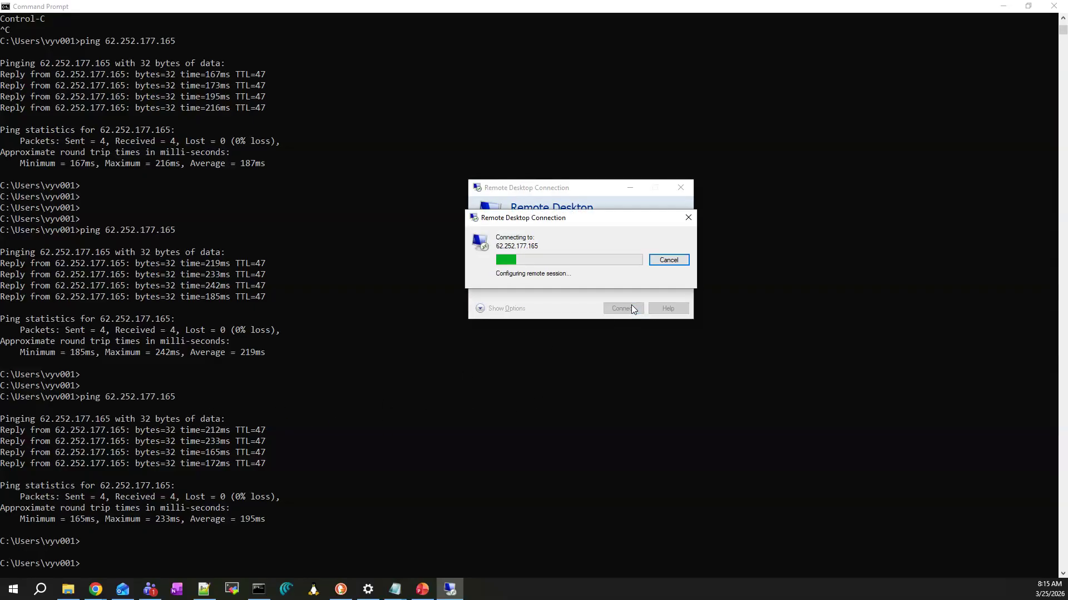
{"action": "type", "text": "*************"}
{"action": "left_click", "coordinate": [538, 323]}
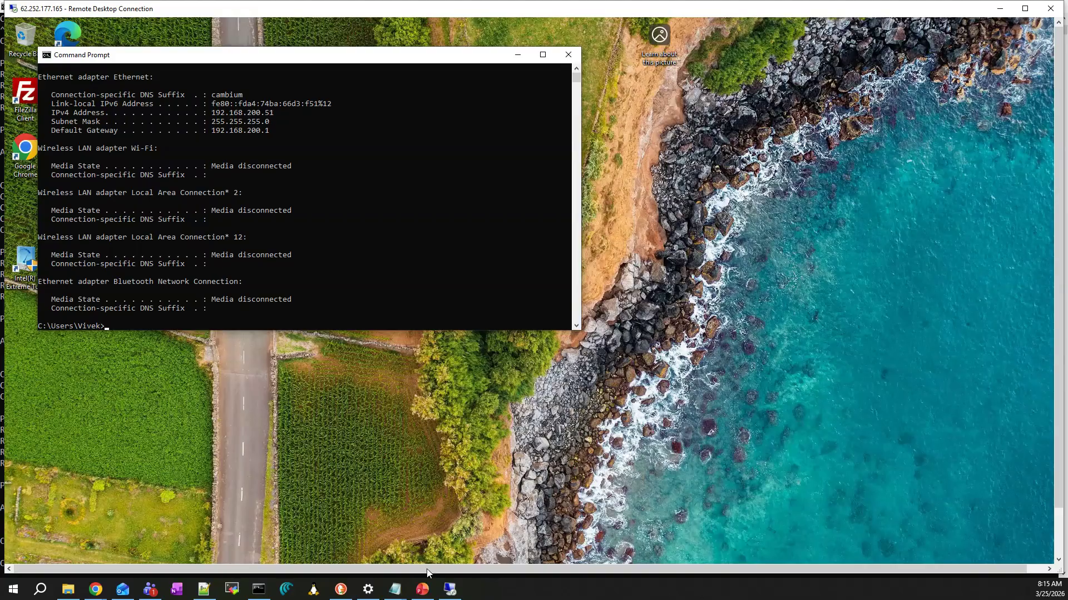
{"action": "left_click", "coordinate": [422, 591]}
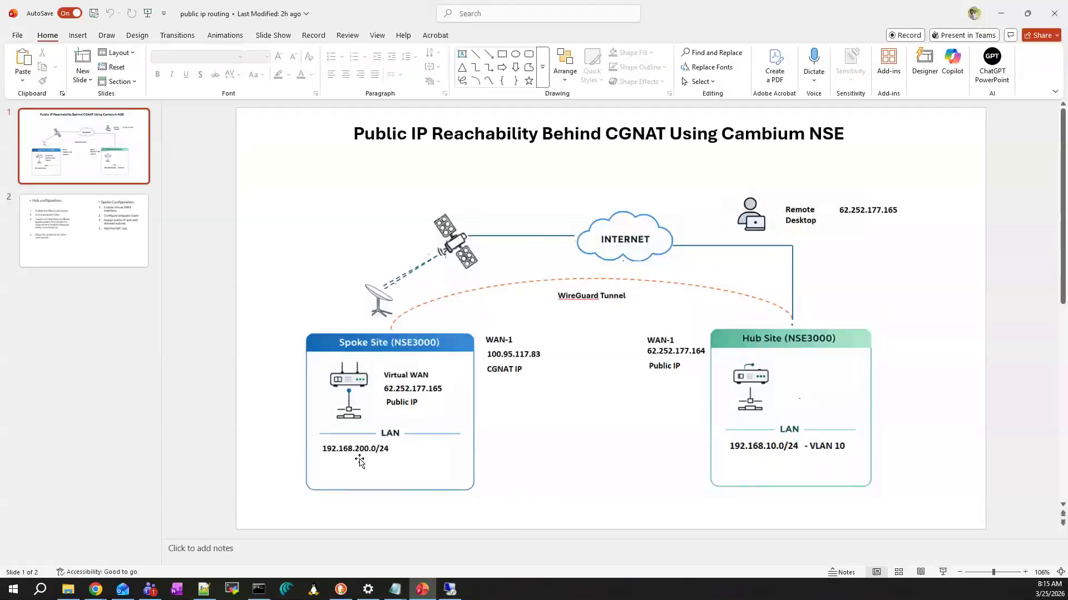